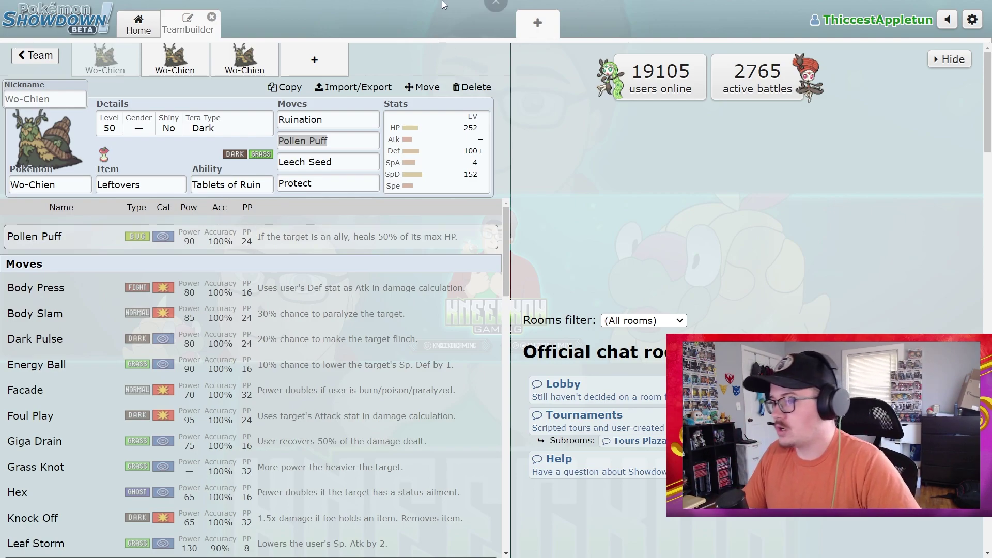
Review the first Wo-Chien's Protect and Pollen Puff moves, ability, held item and EV spread.
{"action": "left_click", "coordinate": [310, 188]}
{"action": "left_click", "coordinate": [346, 142]}
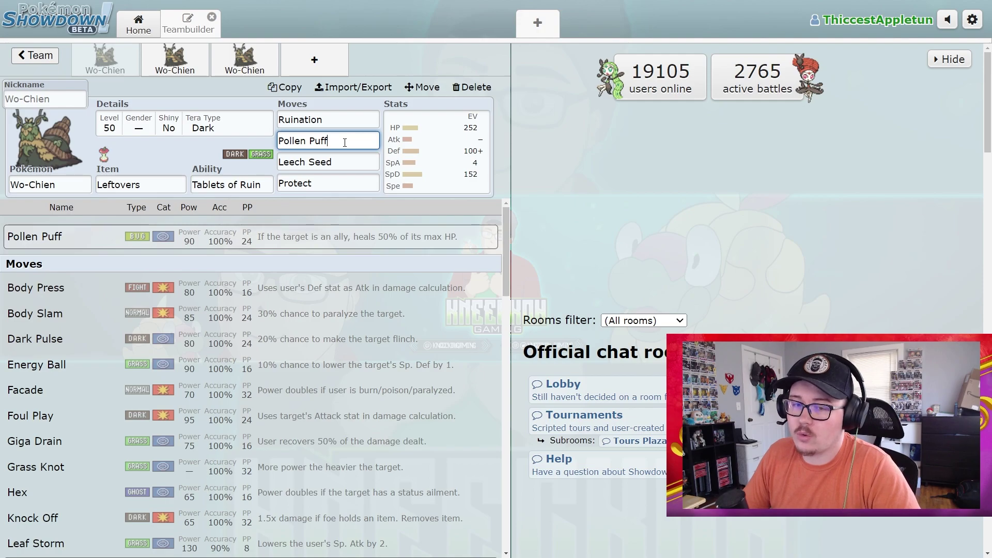
{"action": "left_click", "coordinate": [236, 184]}
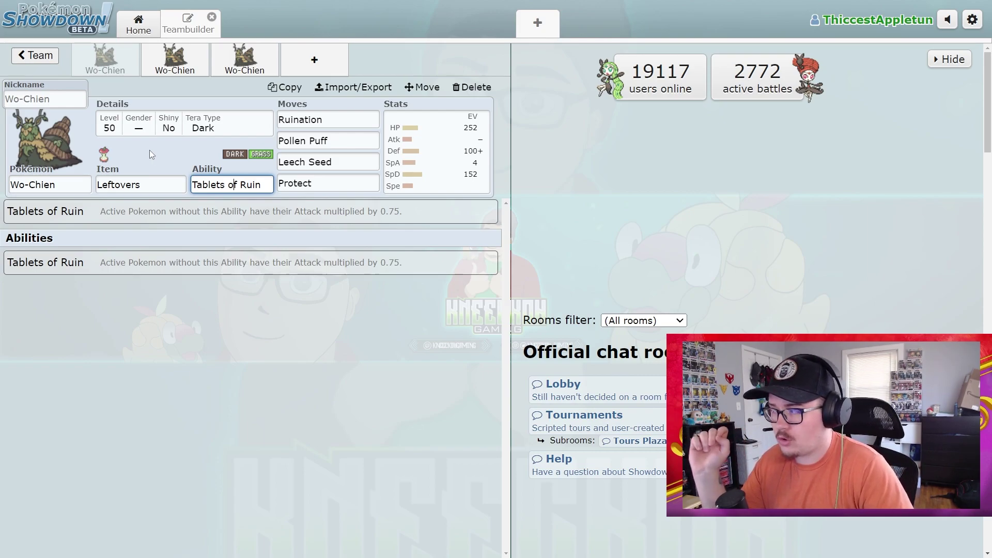
{"action": "left_click", "coordinate": [178, 184]}
{"action": "left_click", "coordinate": [449, 146]}
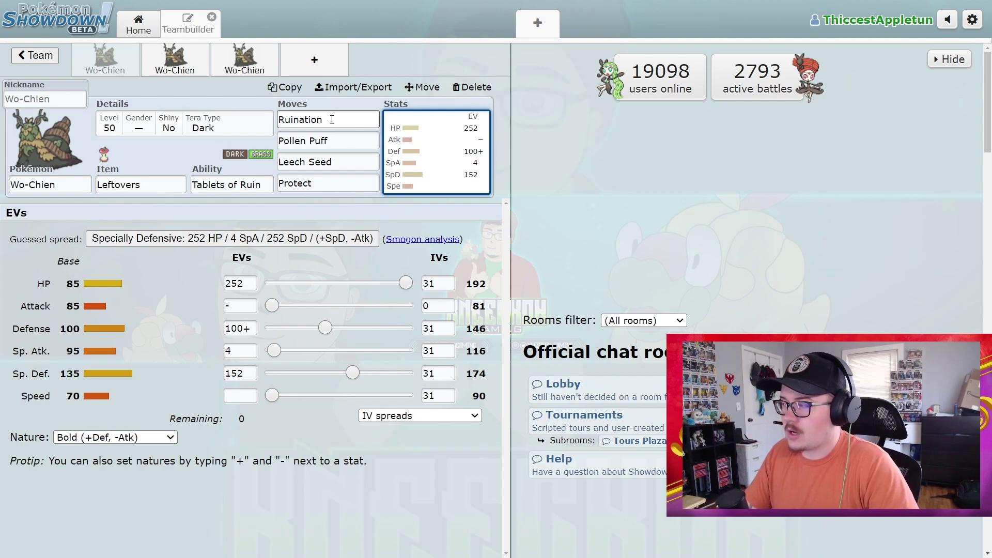
Change the first Wo-Chien's Tera Type to Fairy after trying Poison.
{"action": "left_click", "coordinate": [251, 120]}
{"action": "left_click", "coordinate": [134, 277]}
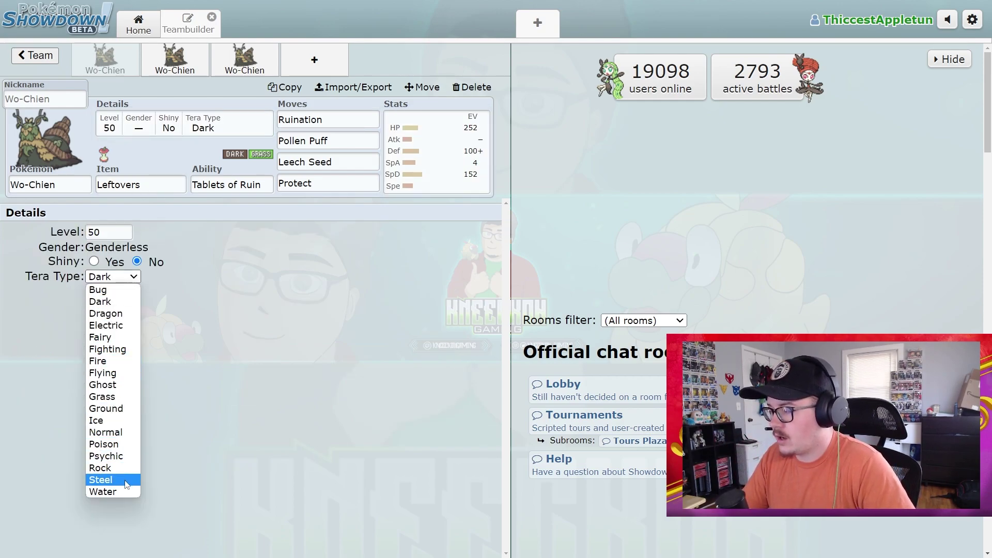
{"action": "left_click", "coordinate": [125, 445]}
{"action": "left_click", "coordinate": [126, 277]}
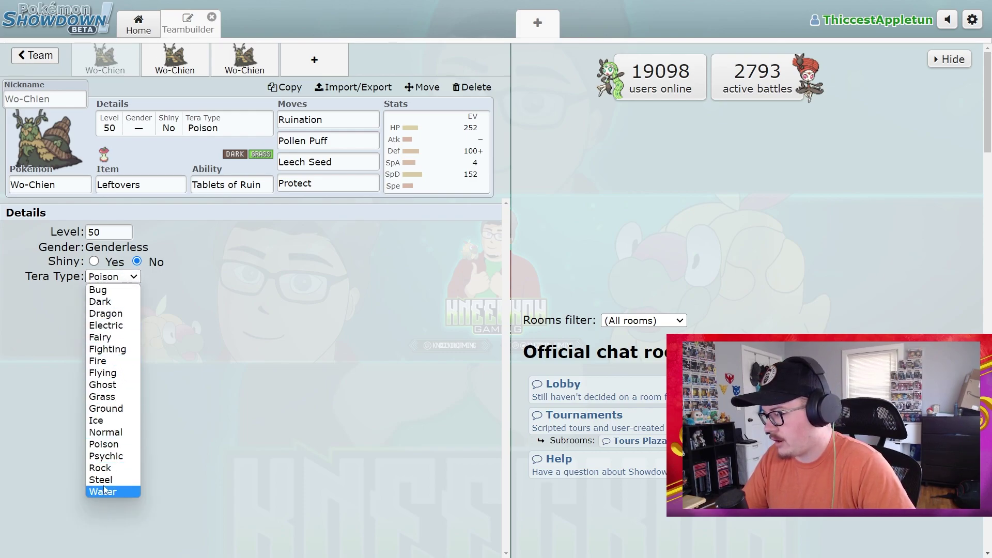
{"action": "left_click", "coordinate": [114, 337]}
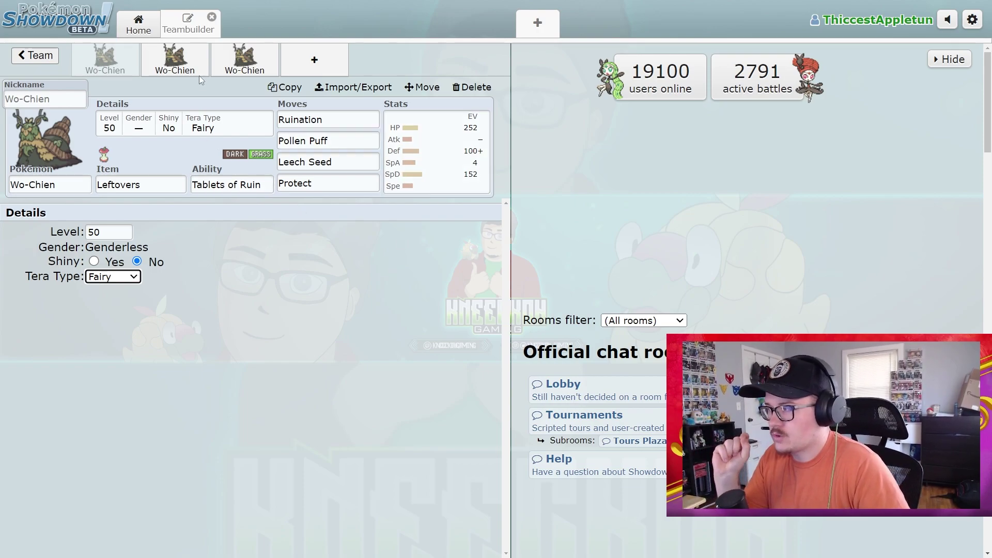
Examine the descriptions of Ruination and Leech Seed on the first Wo-Chien.
{"action": "left_click", "coordinate": [330, 119]}
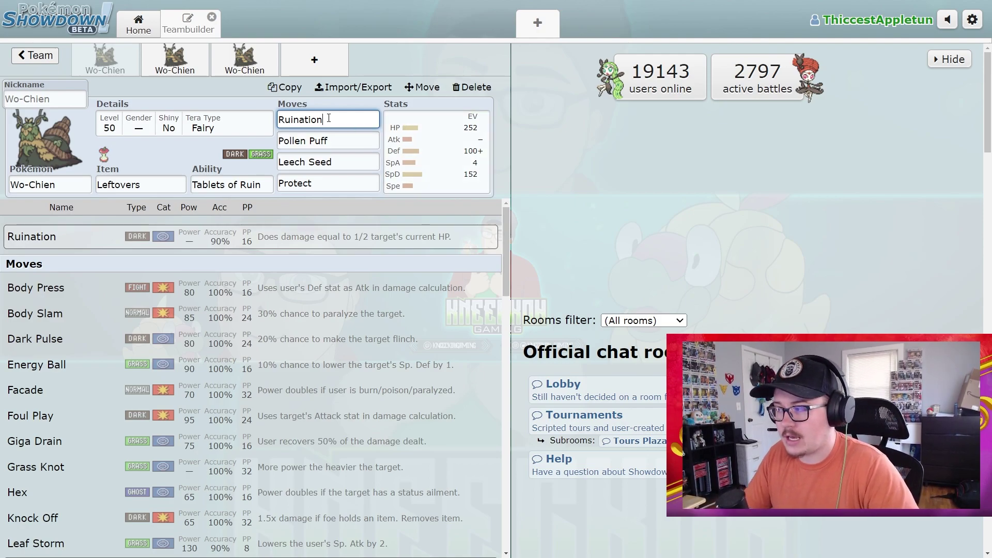
{"action": "left_click", "coordinate": [357, 162]}
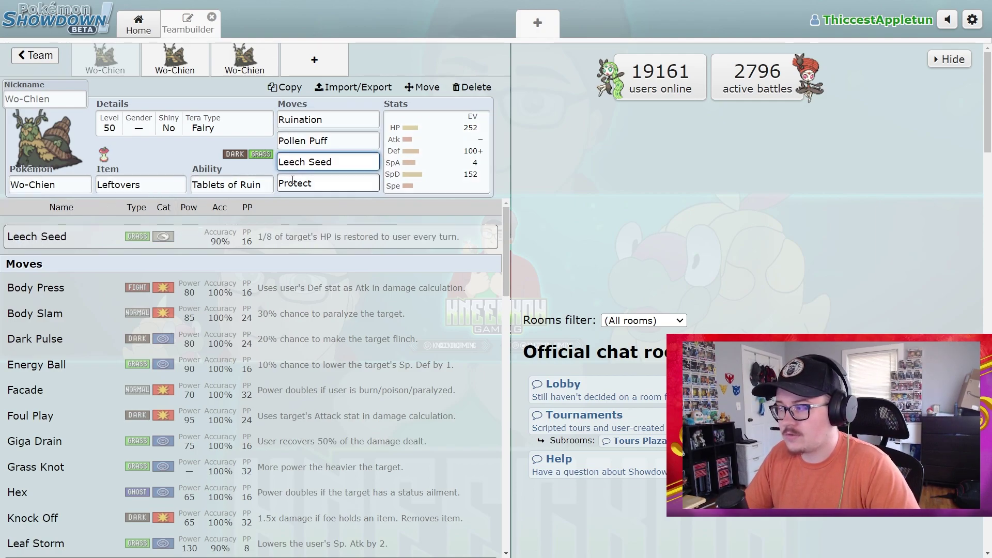
{"action": "left_click", "coordinate": [334, 120]}
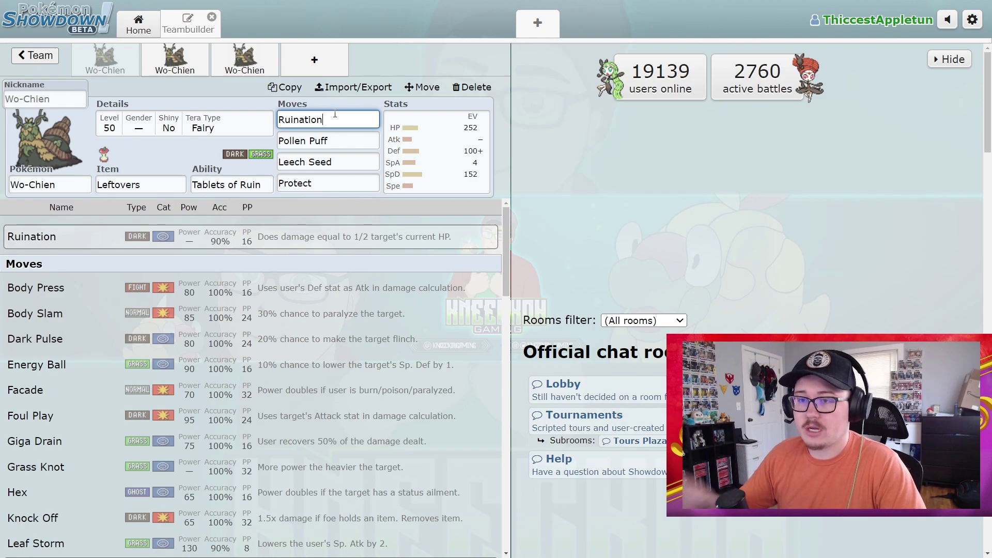
{"action": "left_click", "coordinate": [331, 162]}
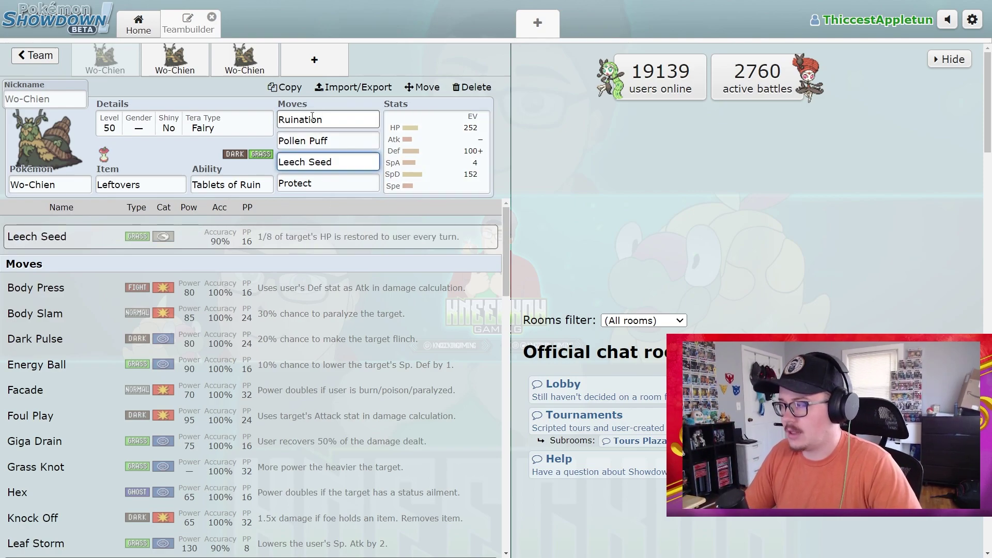
{"action": "left_click", "coordinate": [350, 120]}
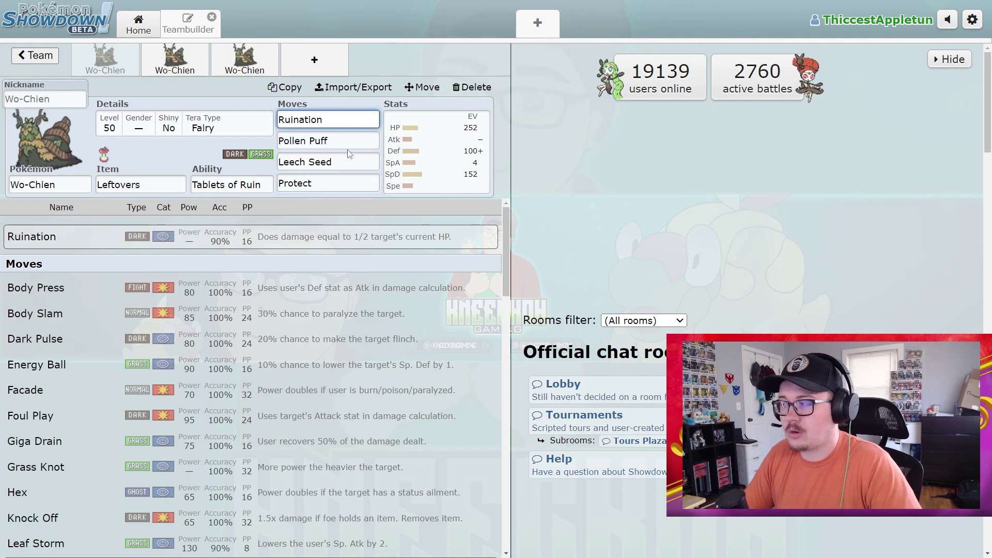
Open the second Wo-Chien set and examine its Knock Off, Pollen Puff and Leech Seed moves and its ability.
{"action": "left_click", "coordinate": [194, 73]}
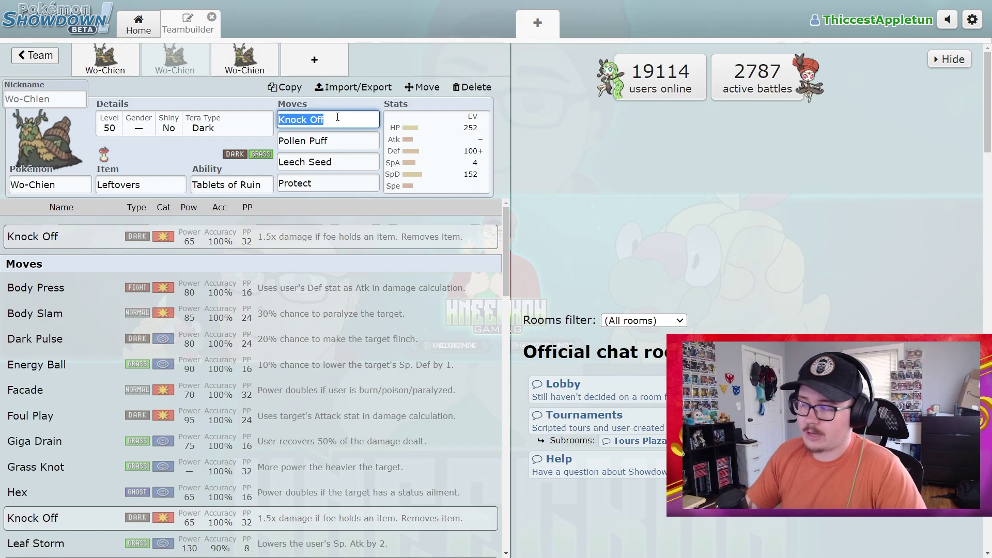
{"action": "left_click", "coordinate": [334, 140]}
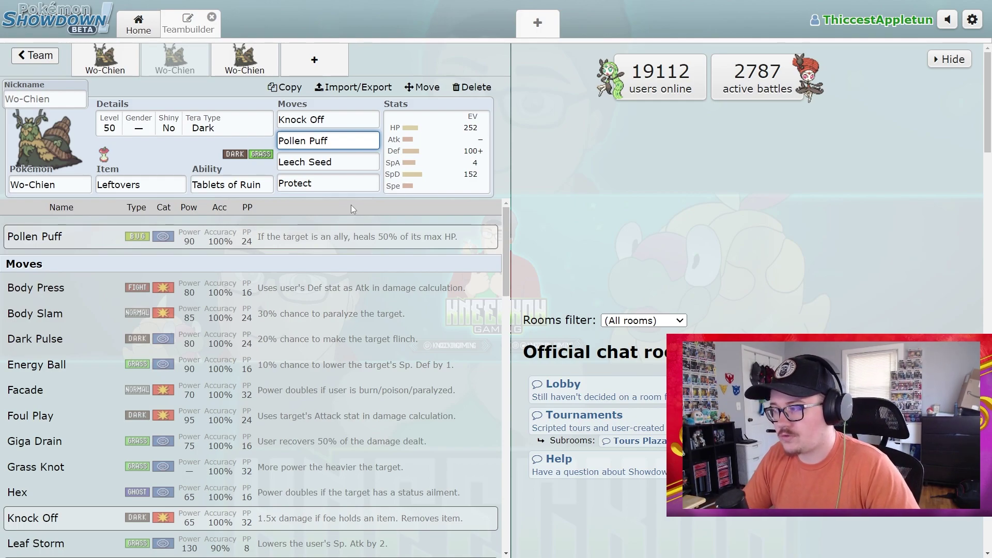
{"action": "left_click", "coordinate": [258, 182]}
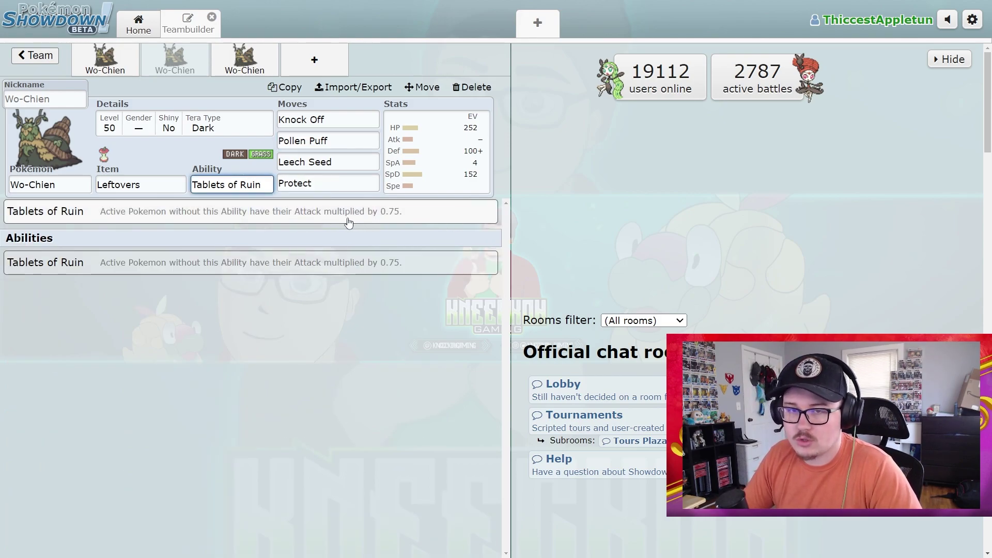
{"action": "left_click", "coordinate": [312, 141]}
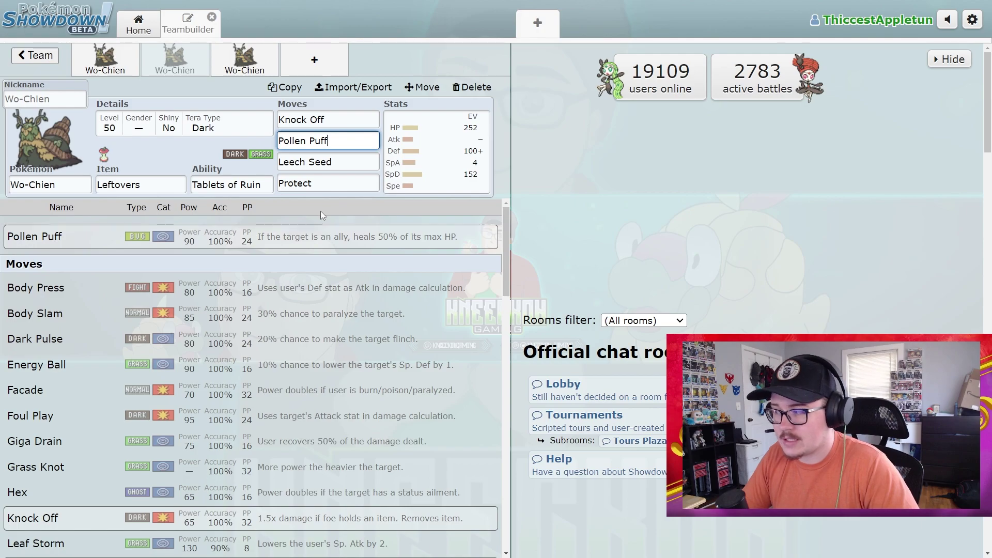
{"action": "left_click", "coordinate": [323, 162]}
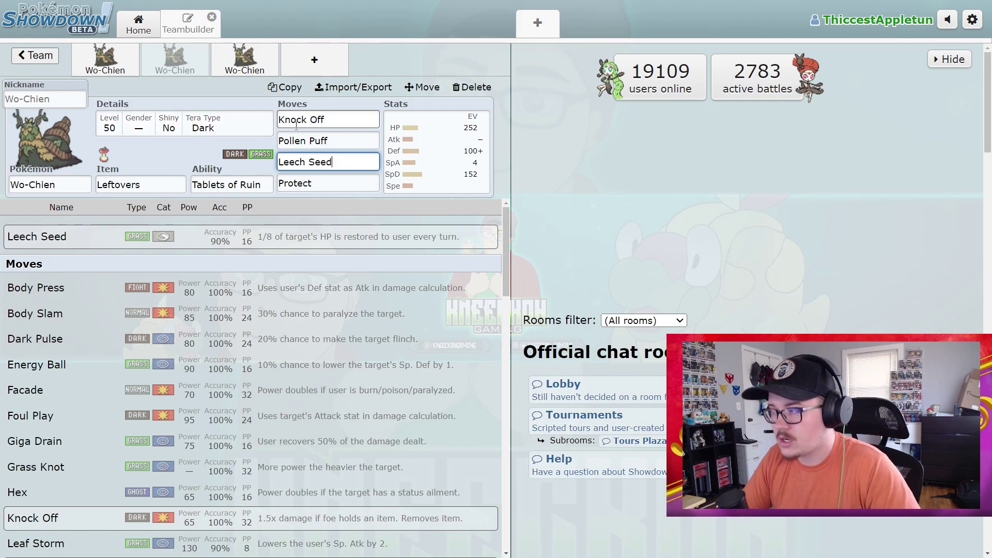
{"action": "left_click", "coordinate": [331, 141]}
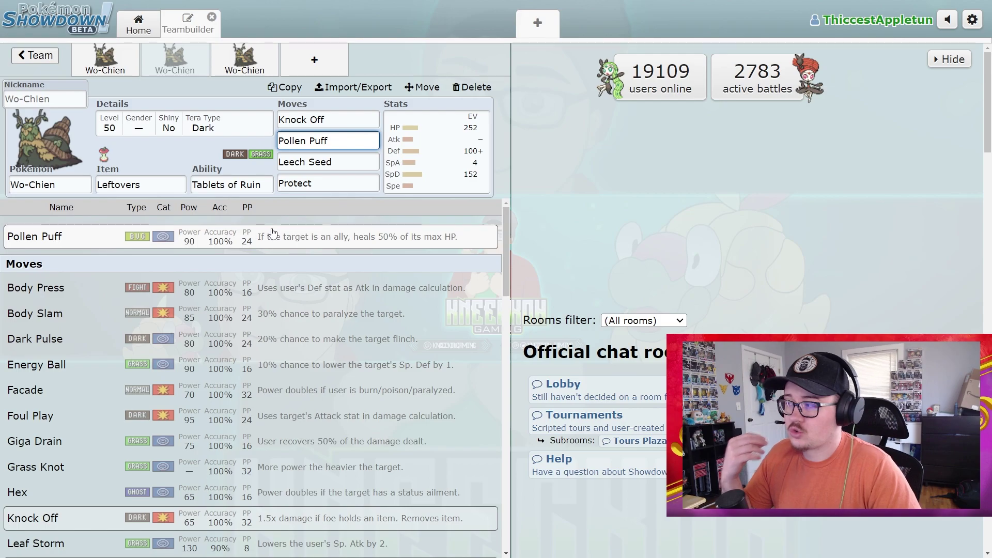
Open the third Wo-Chien set, the one with Assault Vest, and review its four moves and EV spread.
{"action": "left_click", "coordinate": [244, 60]}
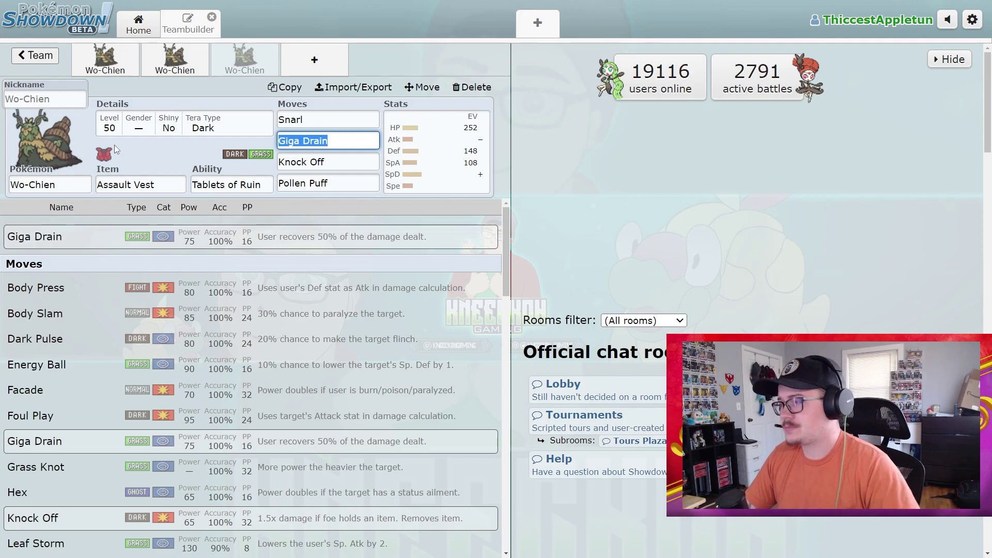
{"action": "left_click", "coordinate": [339, 119]}
{"action": "left_click", "coordinate": [349, 143]}
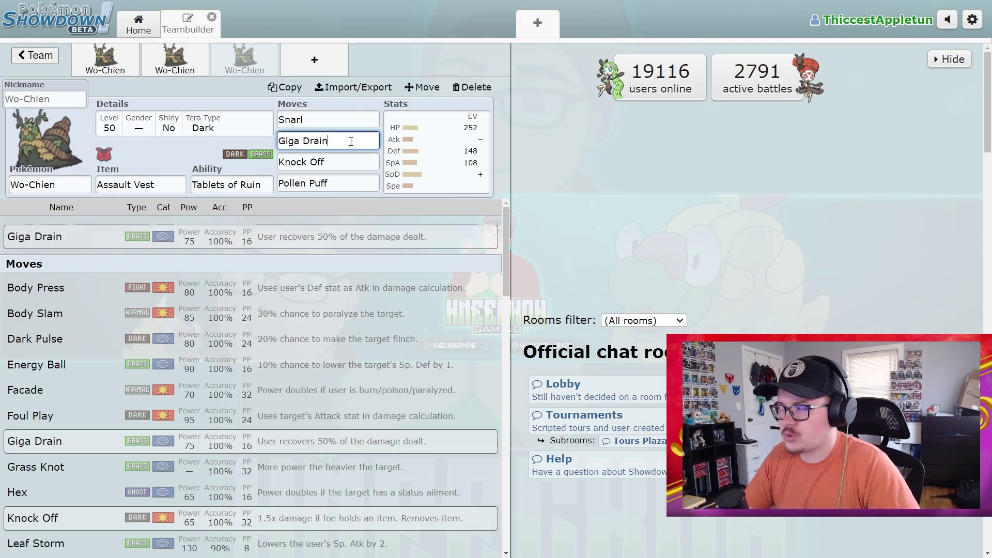
{"action": "left_click", "coordinate": [368, 161]}
{"action": "left_click", "coordinate": [362, 179]}
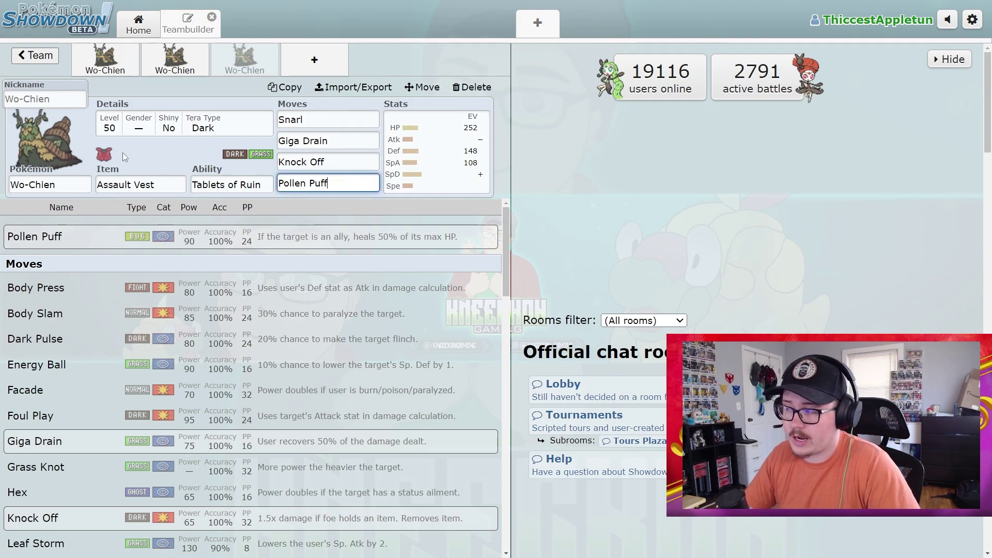
{"action": "left_click", "coordinate": [413, 165]}
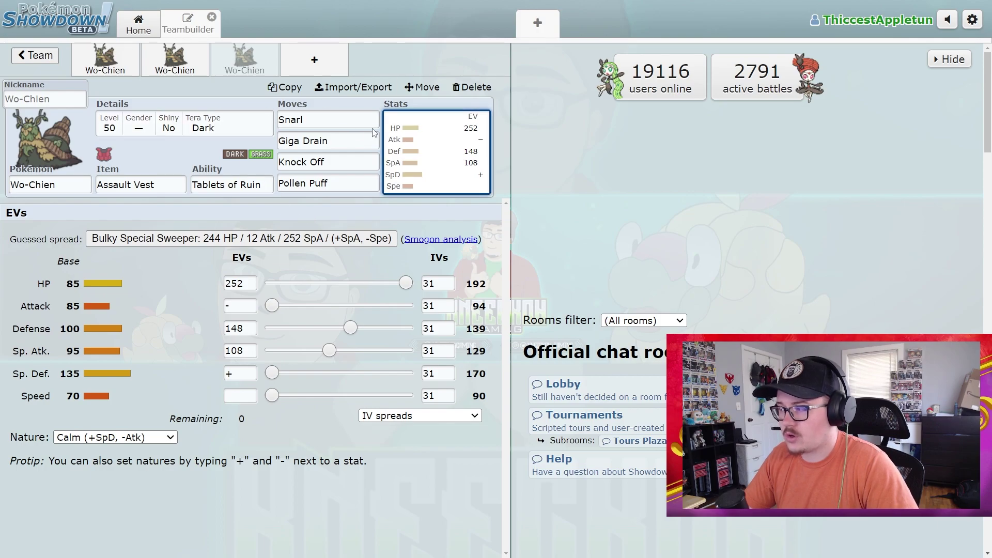
{"action": "left_click", "coordinate": [328, 181]}
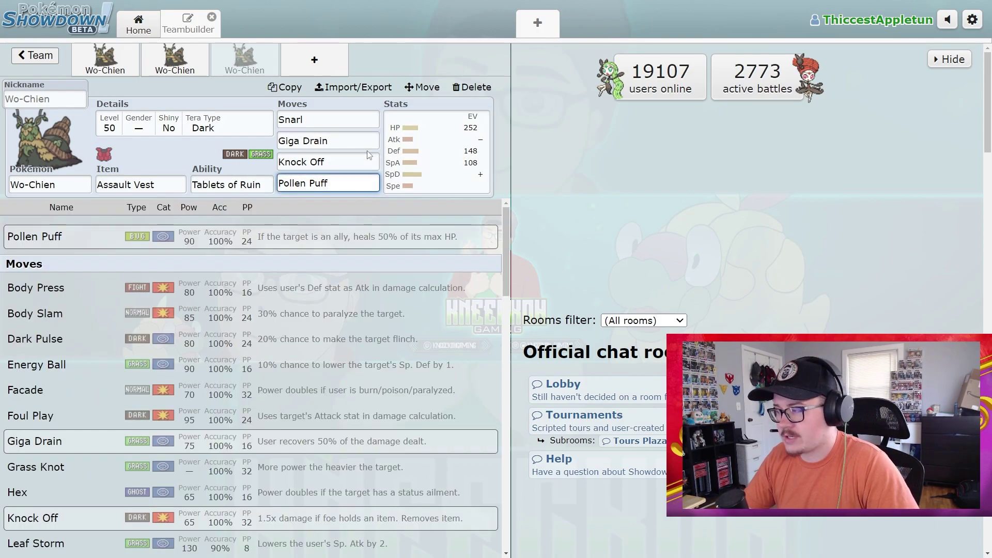
{"action": "left_click", "coordinate": [353, 165]}
{"action": "left_click", "coordinate": [355, 123]}
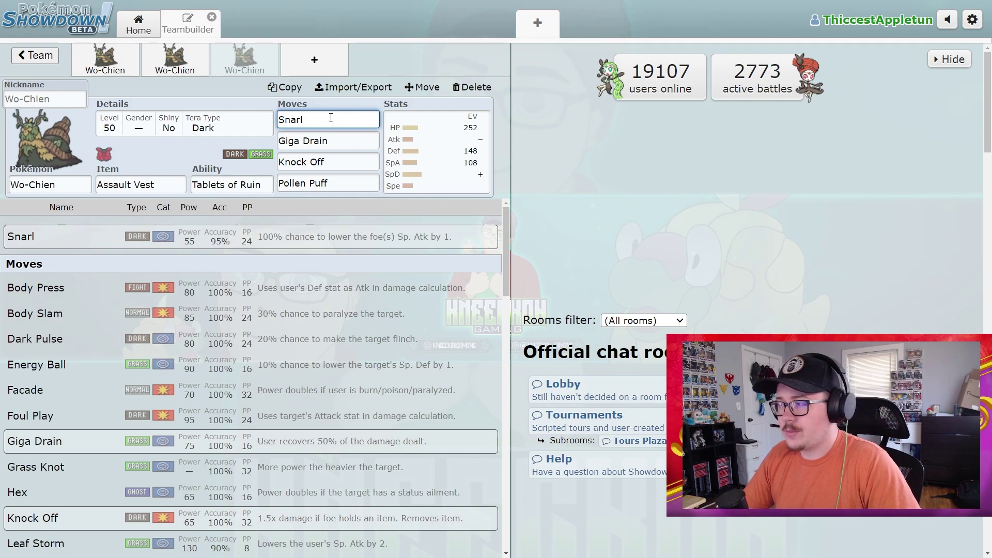
Browse the available moves for the third Wo-Chien's Knock Off slot.
{"action": "key", "text": "Tab"}
{"action": "key", "text": "Tab"}
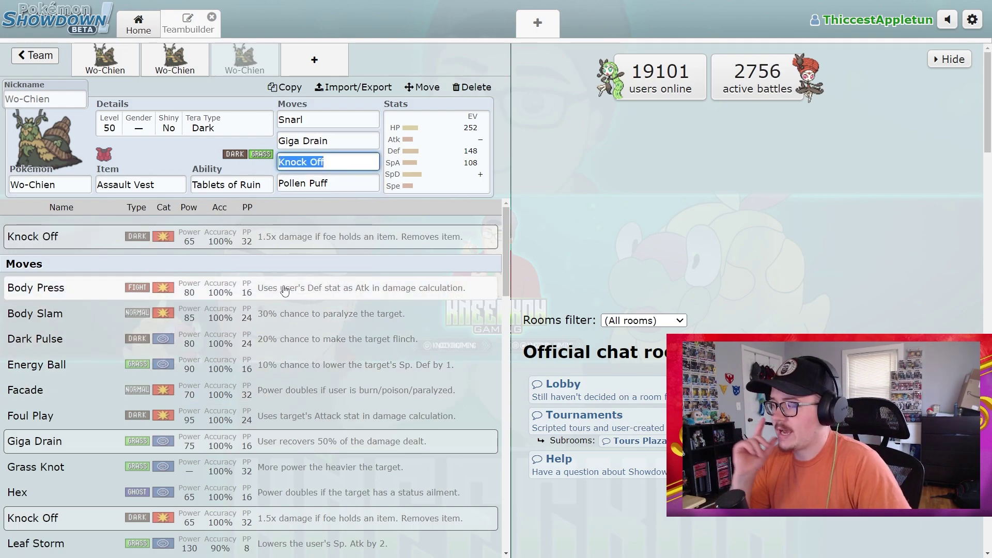
{"action": "scroll", "coordinate": [341, 256], "scroll_direction": "down", "scroll_amount": 1}
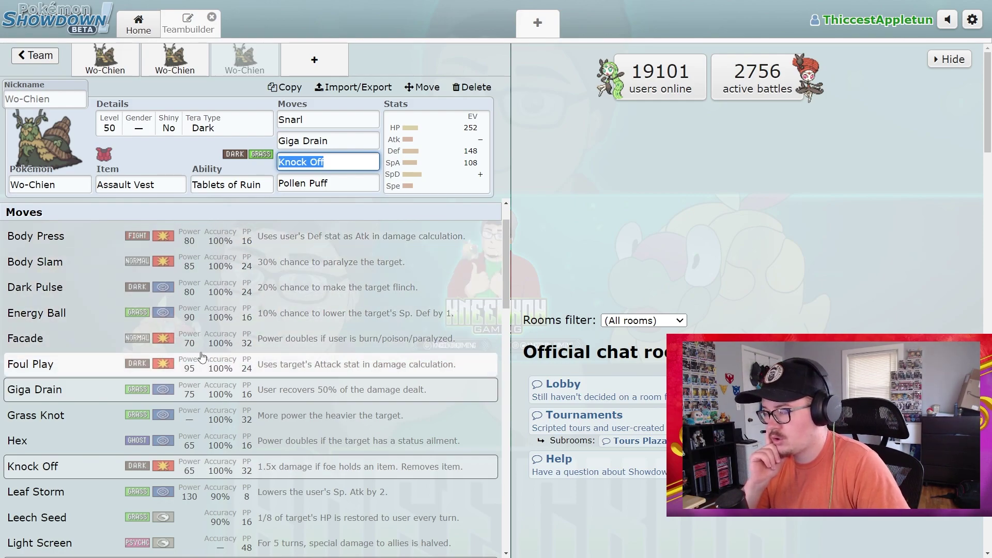
{"action": "scroll", "coordinate": [320, 319], "scroll_direction": "down", "scroll_amount": 3}
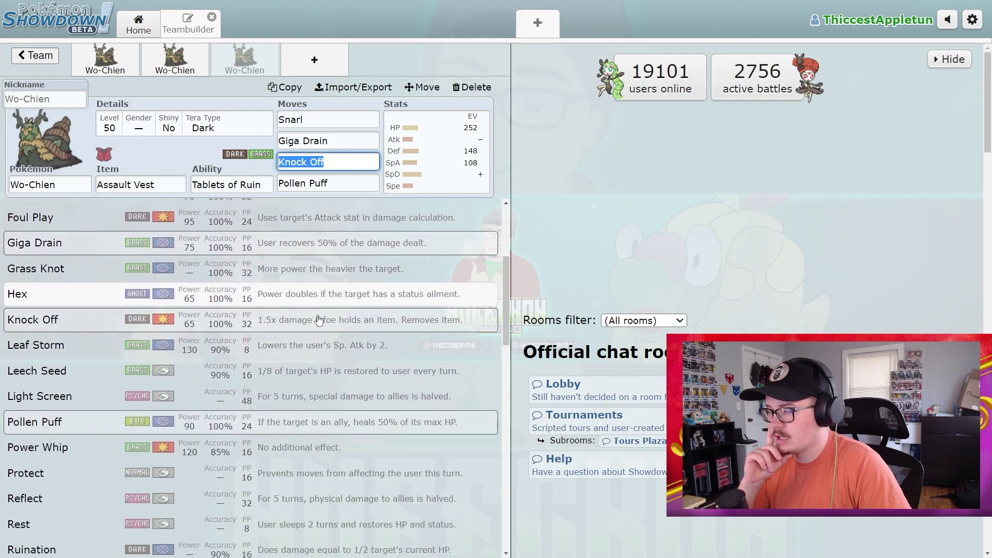
{"action": "scroll", "coordinate": [328, 323], "scroll_direction": "down", "scroll_amount": 1}
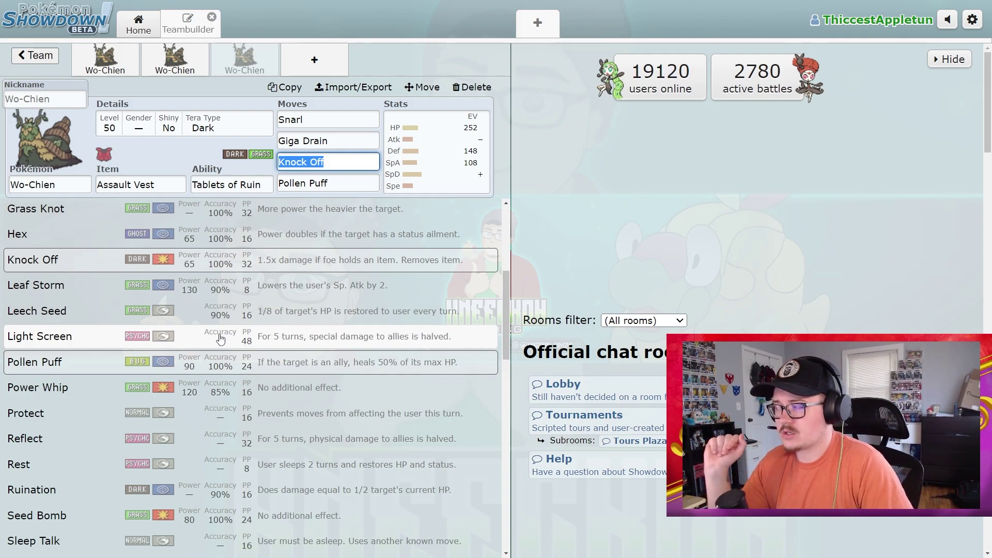
{"action": "scroll", "coordinate": [219, 338], "scroll_direction": "down", "scroll_amount": 3}
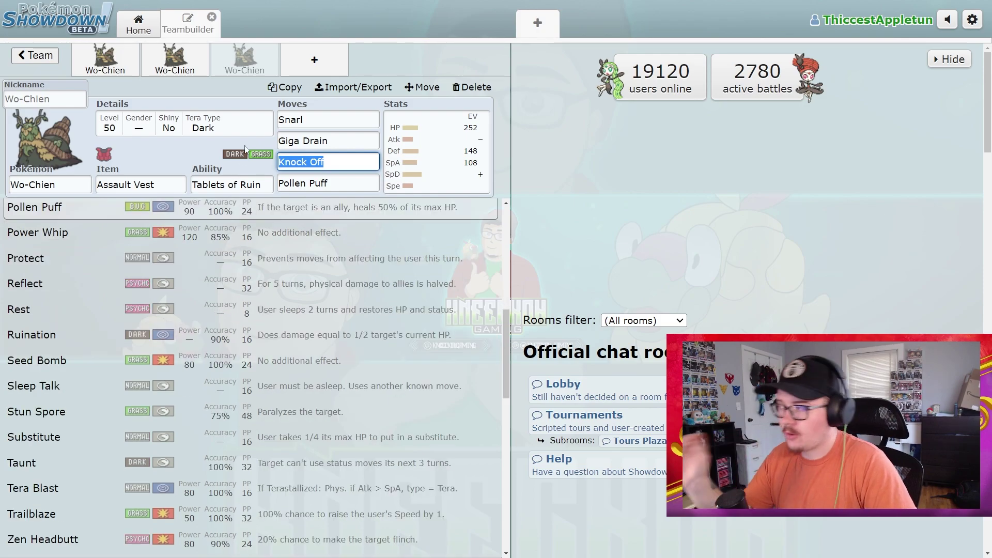
Add Arcanine to the team as a new Pokémon.
{"action": "left_click", "coordinate": [327, 61]}
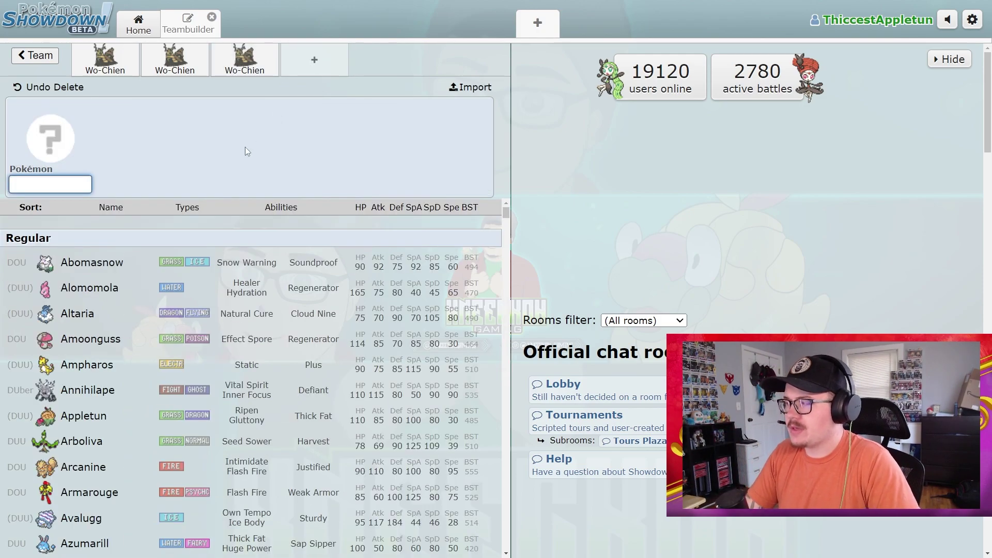
{"action": "type", "text": "arca"}
{"action": "key", "text": "Return"}
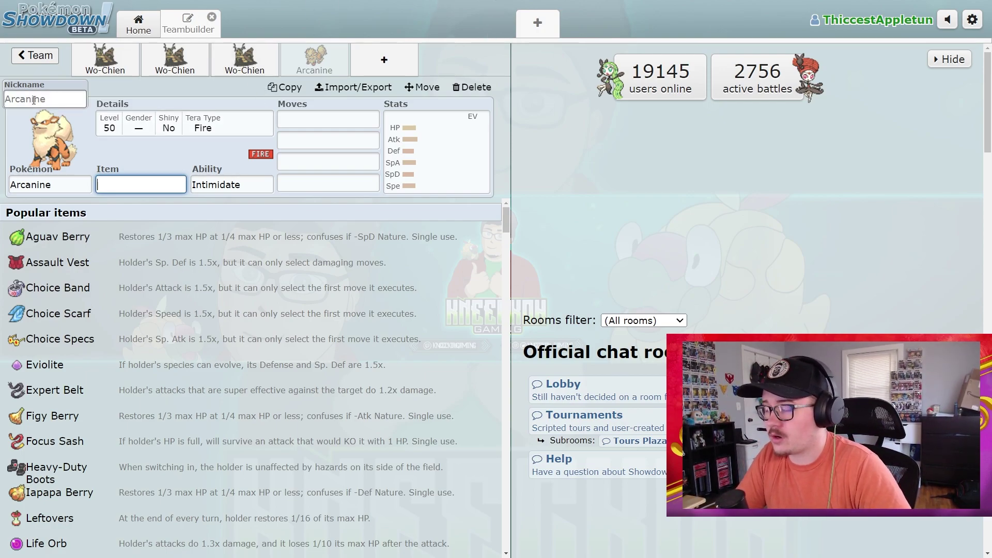
Add Flutter Mane to the team as another new Pokémon after Arcanine.
{"action": "left_click", "coordinate": [244, 59]}
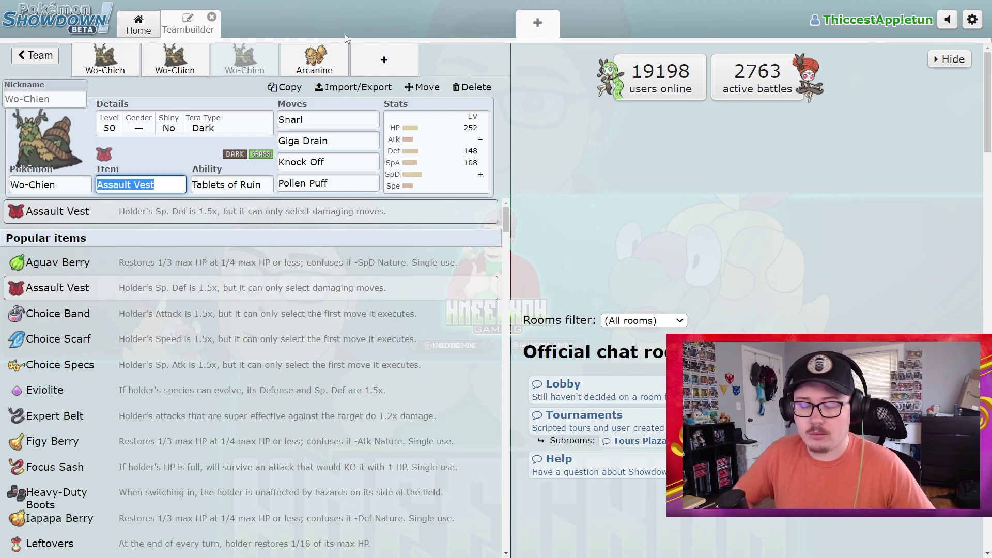
{"action": "left_click", "coordinate": [383, 59]}
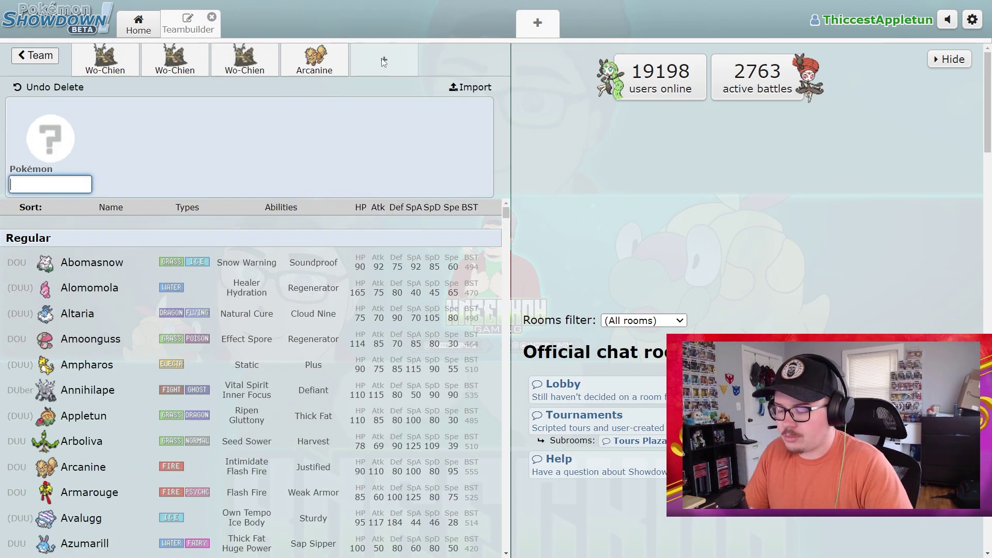
{"action": "type", "text": "flutter"}
{"action": "left_click", "coordinate": [77, 238]}
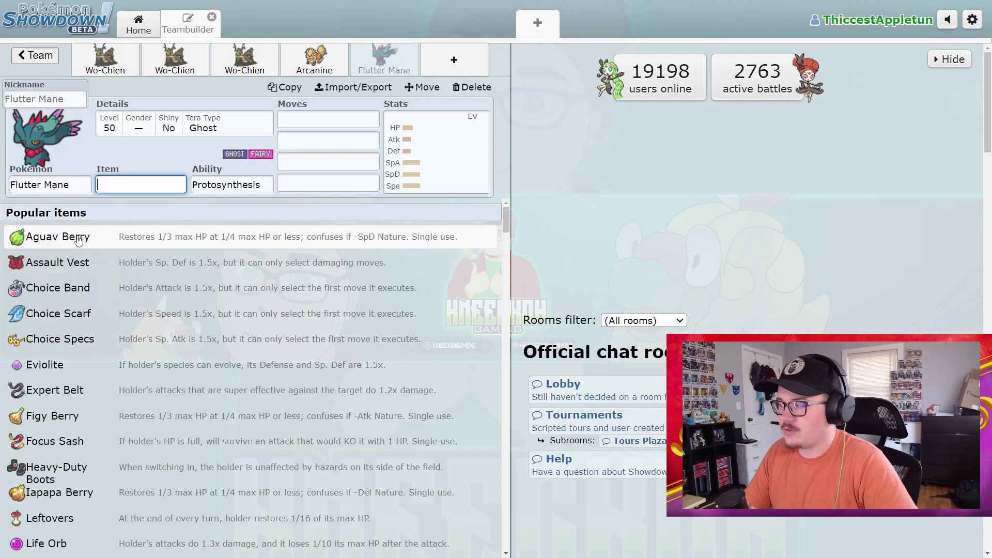
Set Flutter Mane's EVs to 124 Defense, 132 Sp. Atk. and 252 Speed.
{"action": "left_click", "coordinate": [414, 157]}
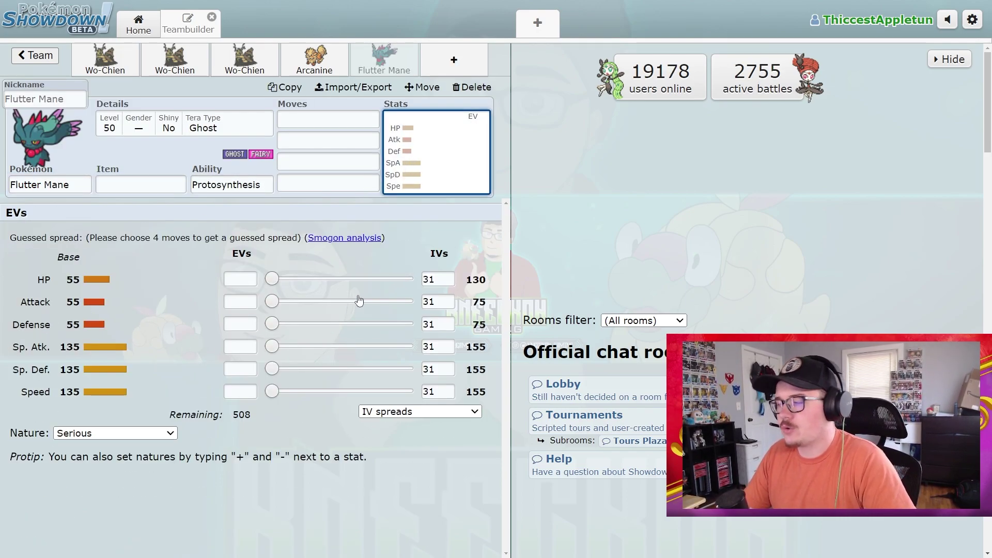
{"action": "left_click_drag", "start_coordinate": [272, 323], "coordinate": [337, 323]}
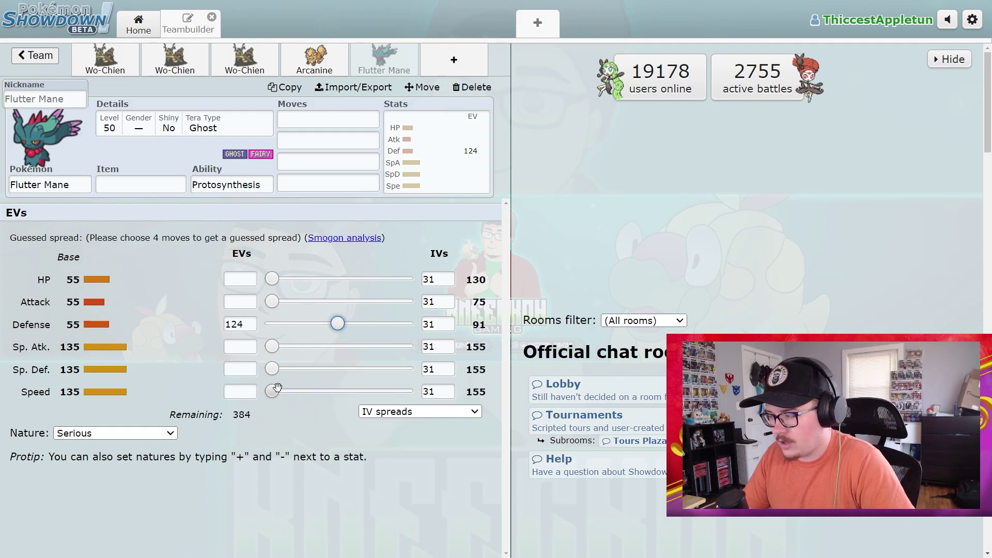
{"action": "left_click_drag", "start_coordinate": [273, 391], "coordinate": [405, 391]}
{"action": "left_click_drag", "start_coordinate": [272, 345], "coordinate": [341, 346]}
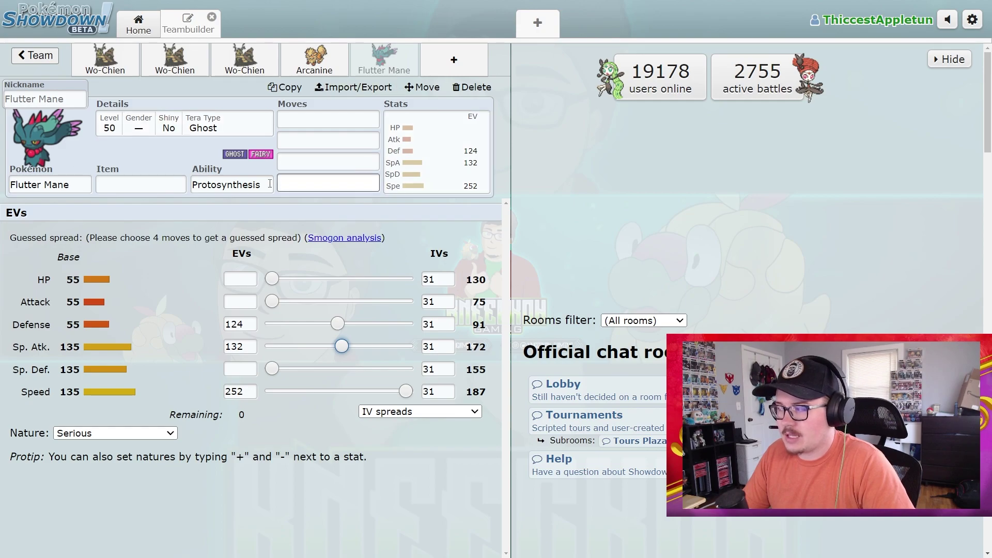
Look at the third Wo-Chien's spread and its Tablets of Ruin ability, and return to Flutter Mane.
{"action": "left_click", "coordinate": [245, 57]}
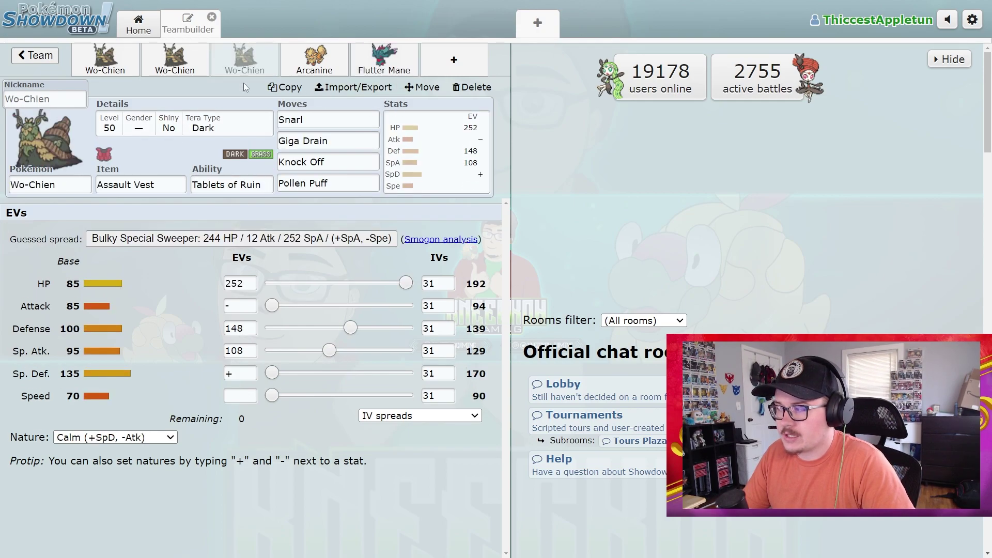
{"action": "left_click", "coordinate": [255, 188]}
{"action": "left_click", "coordinate": [384, 58]}
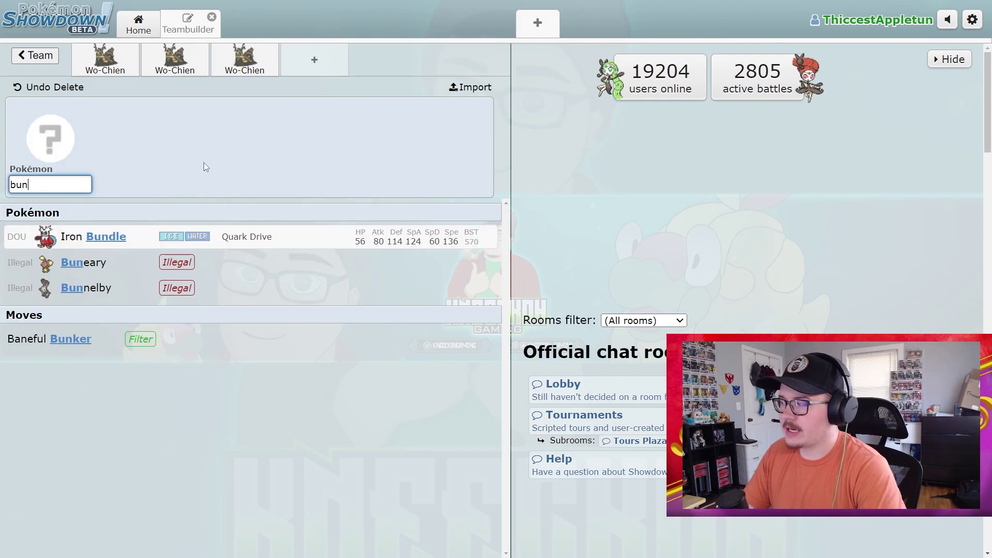
Add Iron Bundle to the team after the three Wo-Chien and open its first move slot.
{"action": "left_click", "coordinate": [148, 229]}
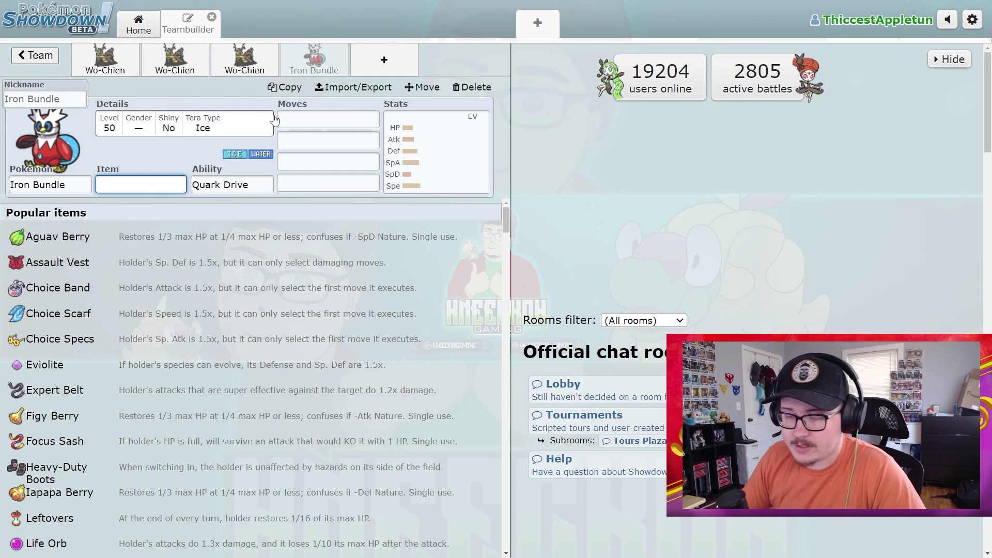
{"action": "left_click", "coordinate": [322, 123]}
Compare the third and first Wo-Chien sets with Iron Bundle, switching between their moves and stats.
{"action": "left_click", "coordinate": [246, 63]}
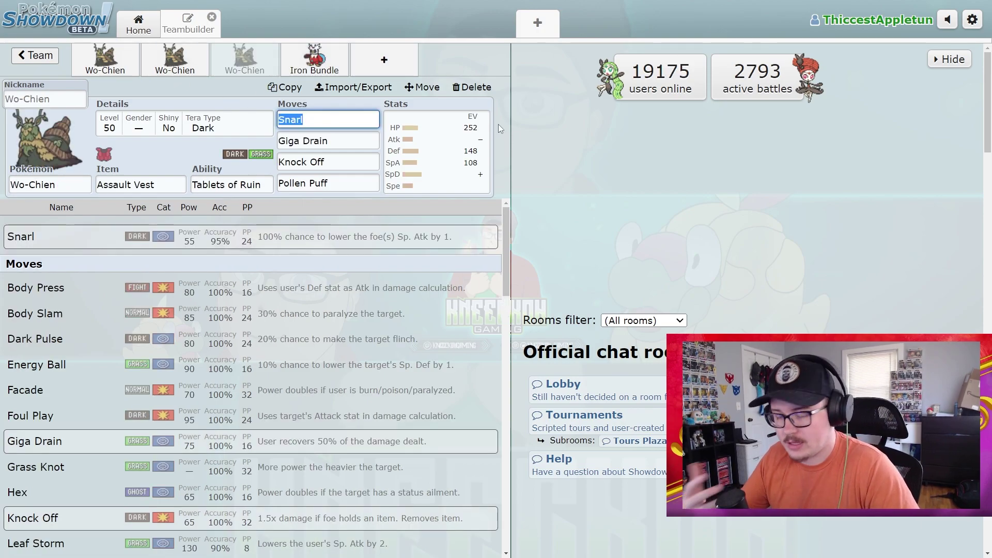
{"action": "left_click", "coordinate": [135, 70]}
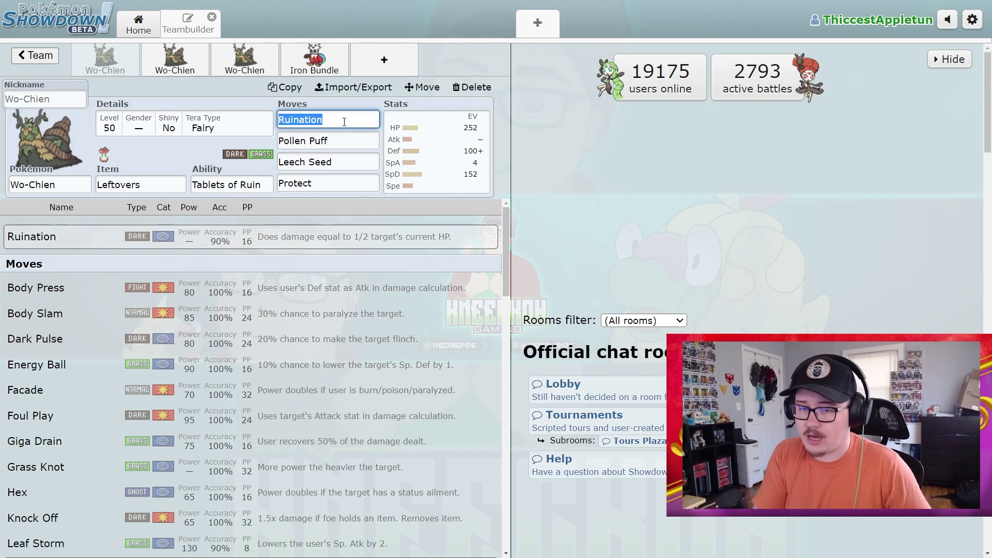
{"action": "left_click", "coordinate": [305, 60]}
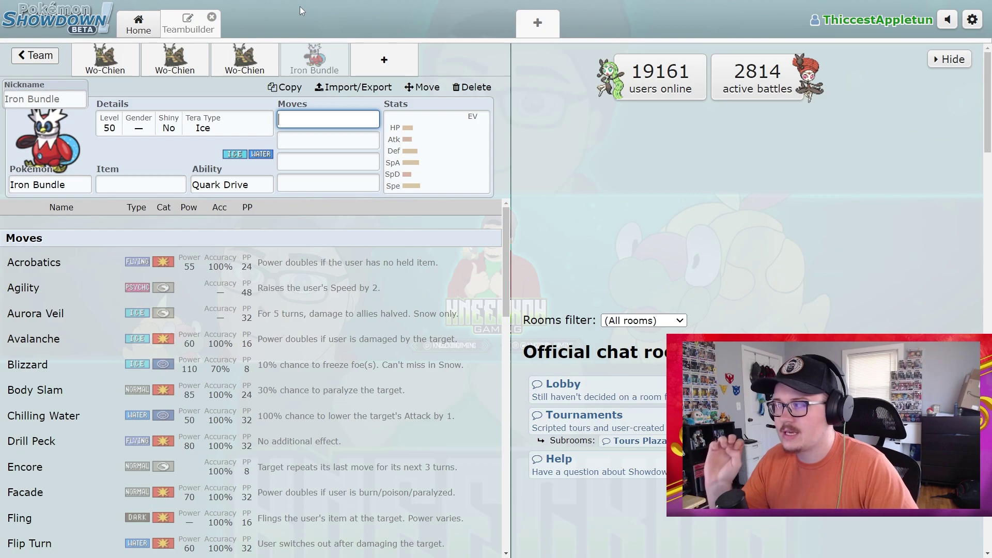
{"action": "left_click", "coordinate": [231, 53]}
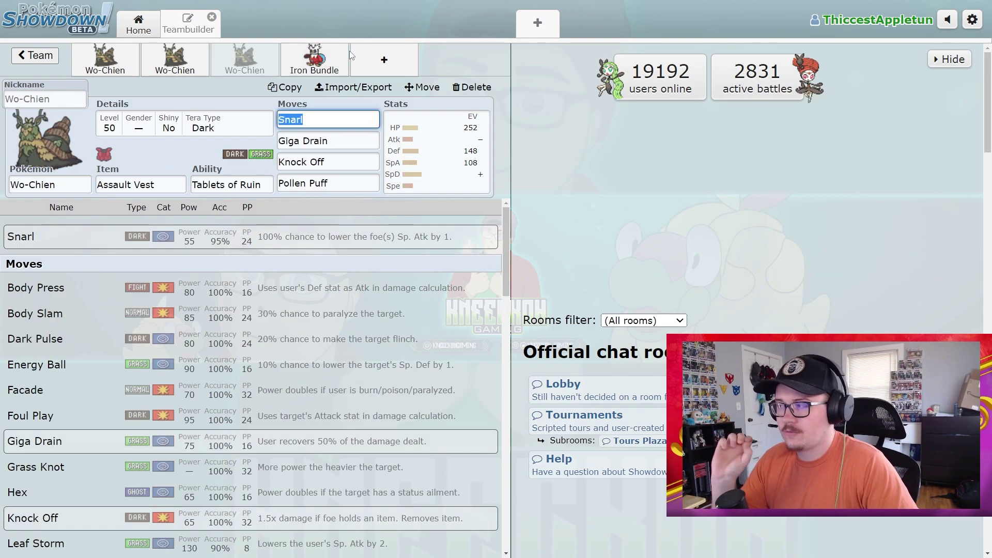
{"action": "left_click", "coordinate": [340, 51]}
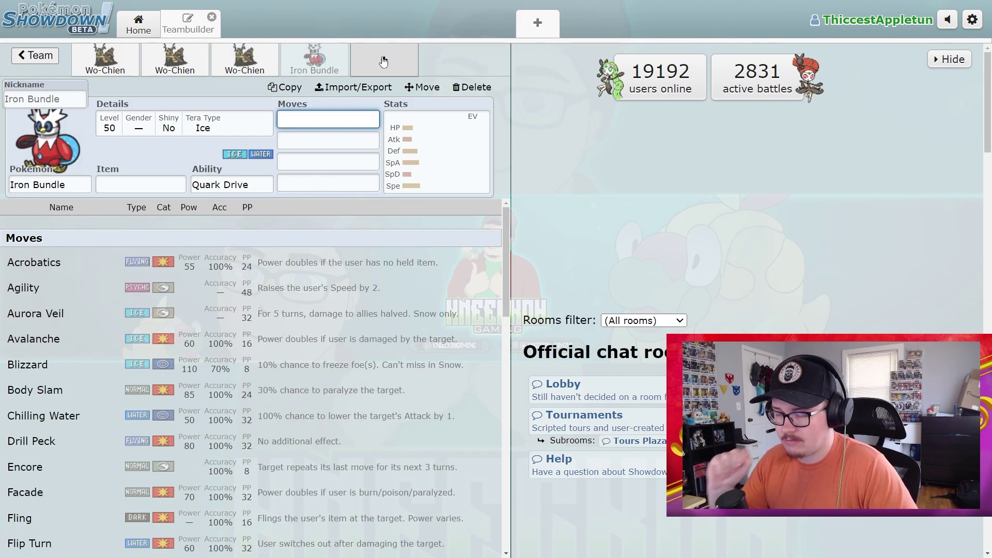
Delete the Iron Bundle entry and add a fresh Iron Bundle in its place.
{"action": "left_click", "coordinate": [471, 87]}
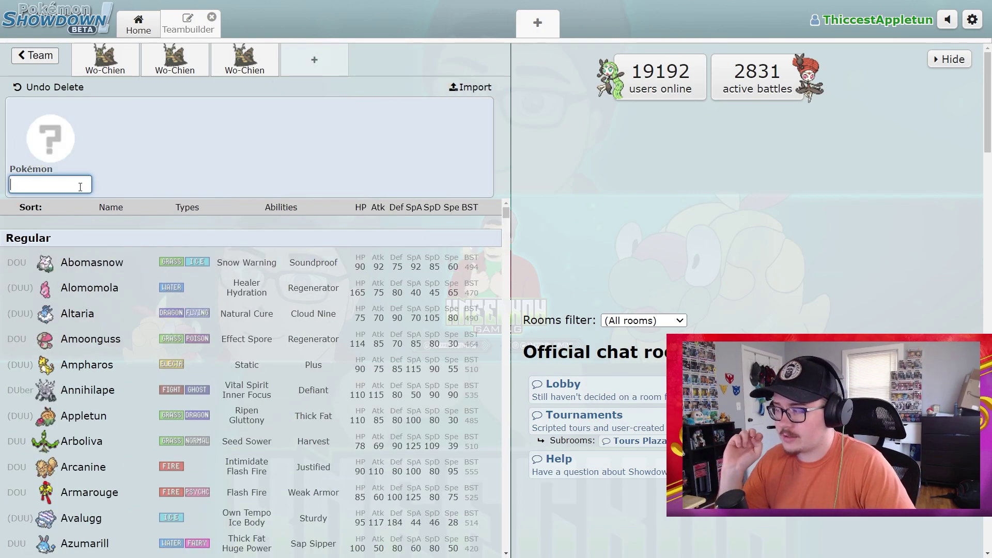
{"action": "type", "text": "bundle"}
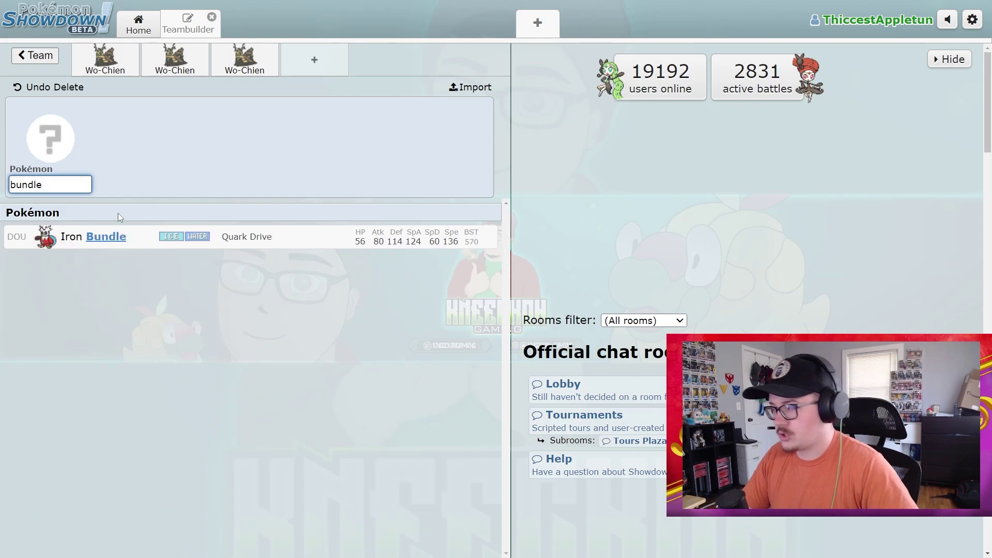
{"action": "key", "text": "Return"}
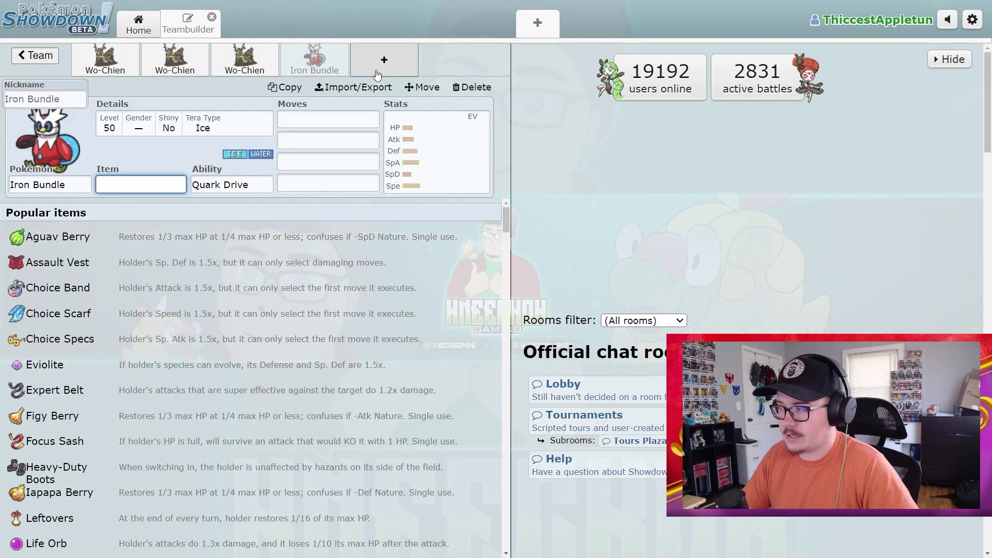
Add Flutter Mane to the team beside Iron Bundle.
{"action": "left_click", "coordinate": [364, 54]}
{"action": "type", "text": "flutter"}
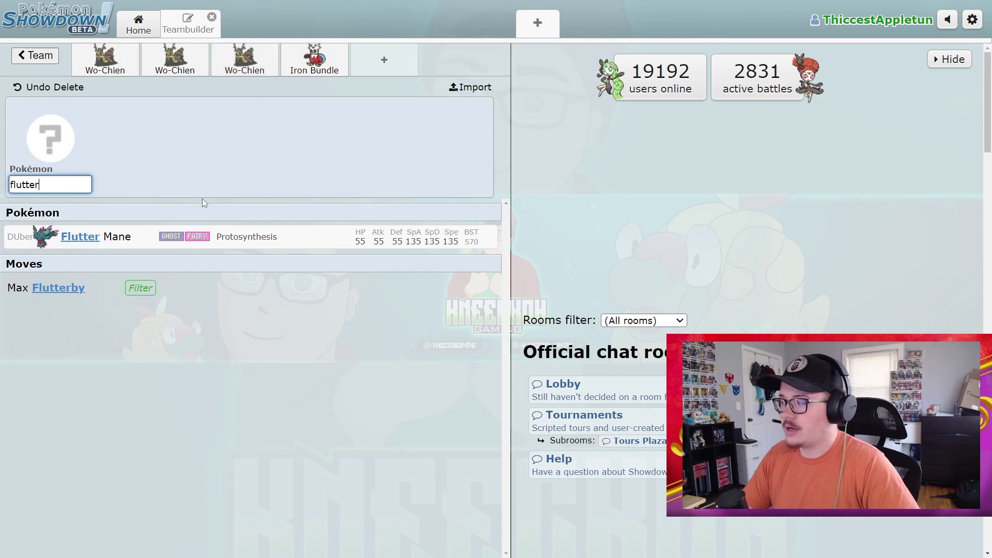
{"action": "key", "text": "Return"}
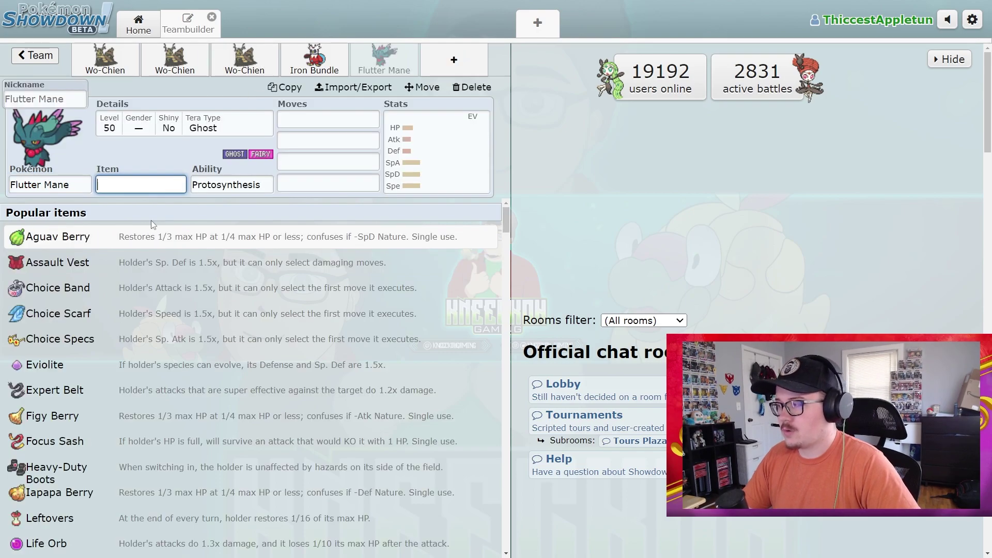
Review the items, moves and EVs of the third and first Wo-Chien sets.
{"action": "left_click", "coordinate": [252, 56]}
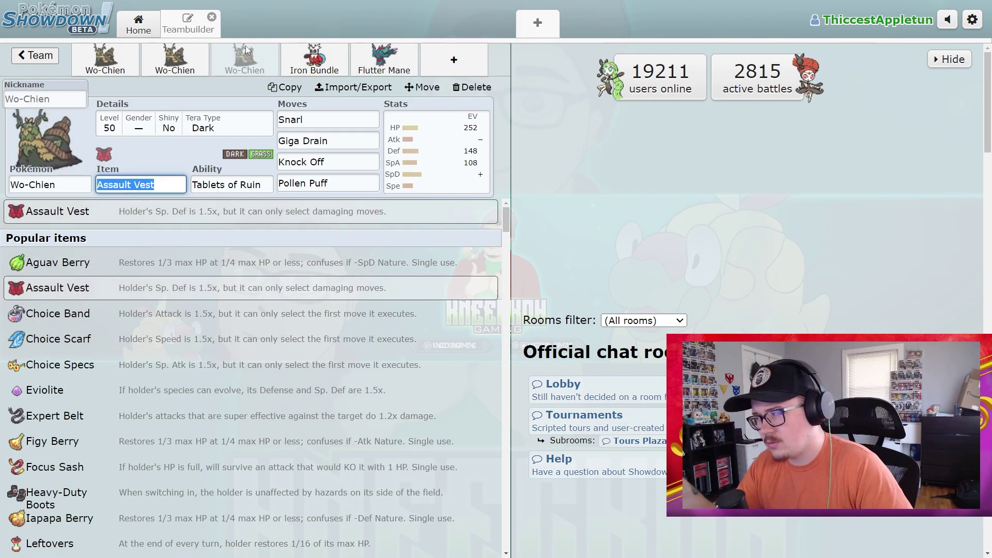
{"action": "left_click", "coordinate": [105, 60]}
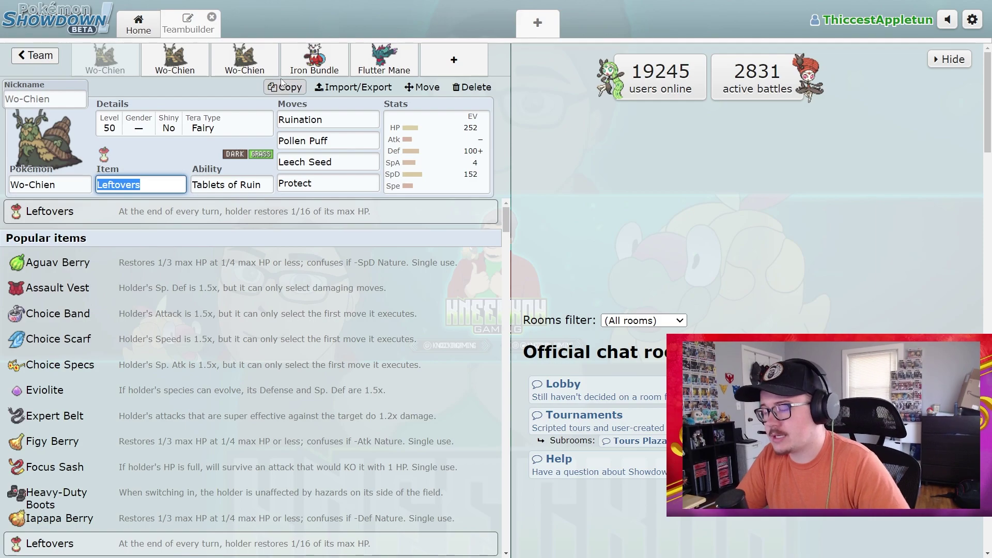
Add Armarouge to the team as the sixth Pokémon.
{"action": "left_click", "coordinate": [470, 56]}
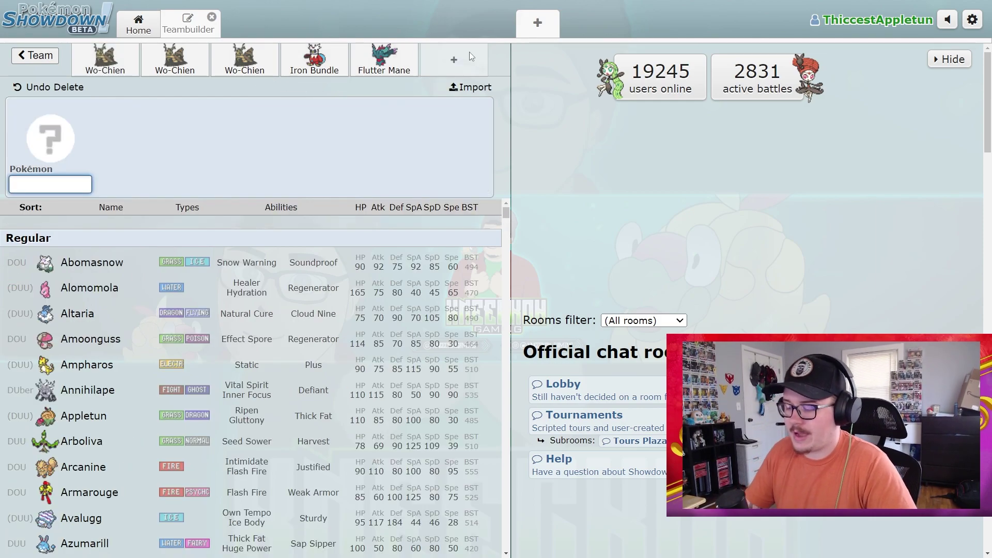
{"action": "type", "text": "ara"}
{"action": "key", "text": "BackSpace"}
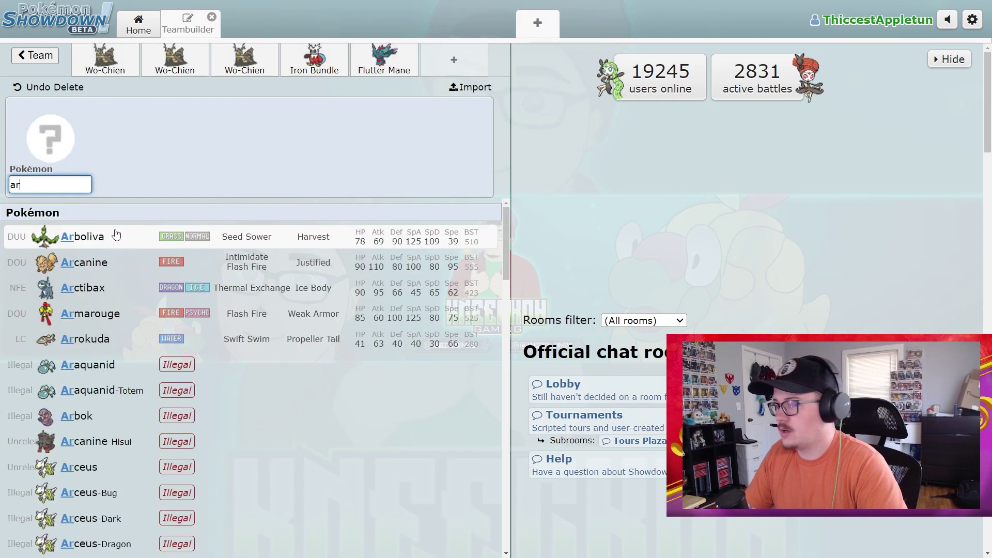
{"action": "type", "text": "ma"}
{"action": "key", "text": "Return"}
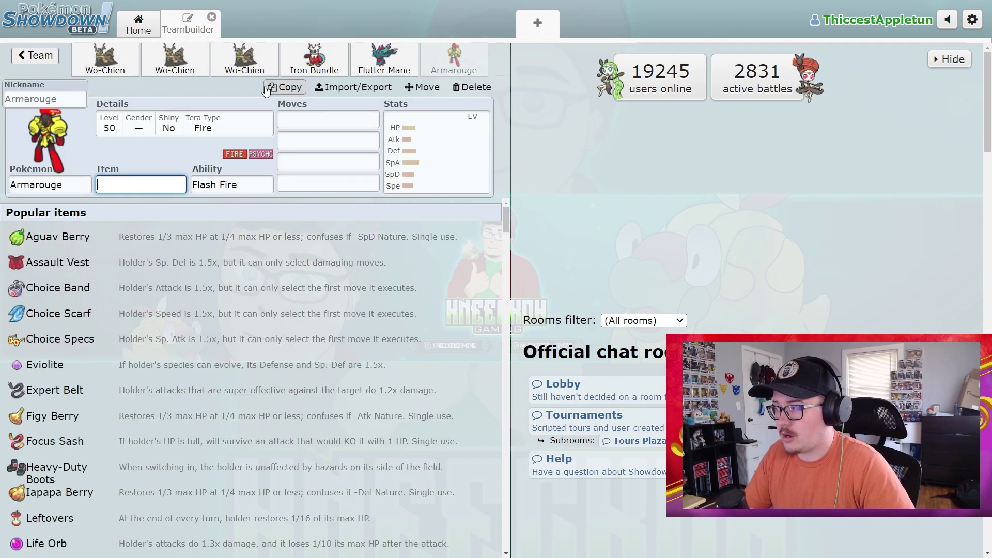
Remove Armarouge, Flutter Mane and Iron Bundle from the team and add a fourth Wo-Chien.
{"action": "left_click", "coordinate": [472, 87]}
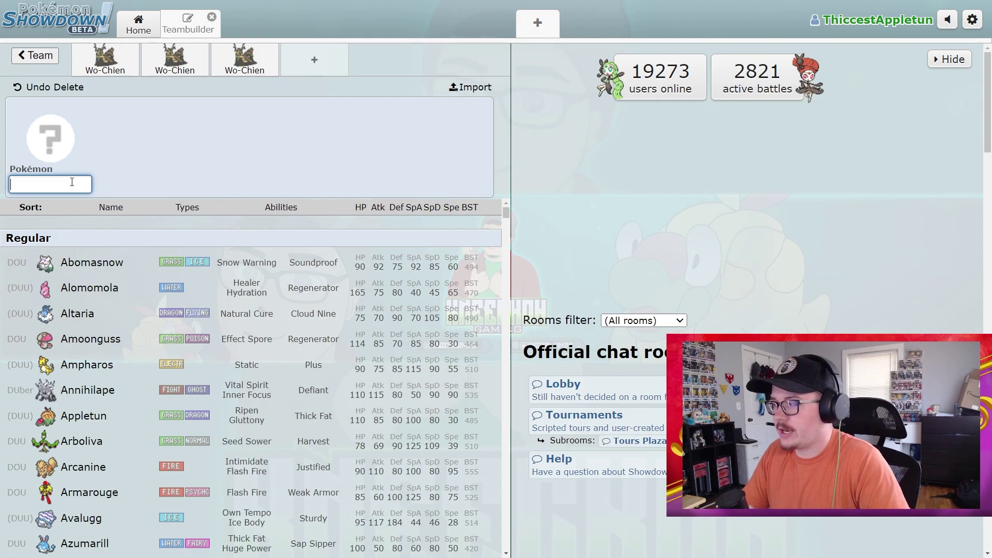
{"action": "type", "text": "wochie"}
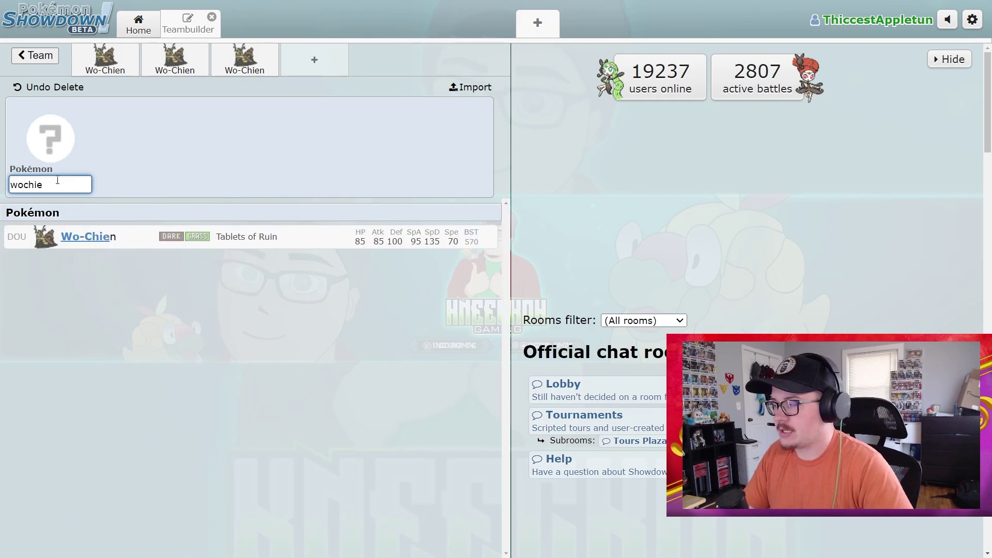
{"action": "key", "text": "Return"}
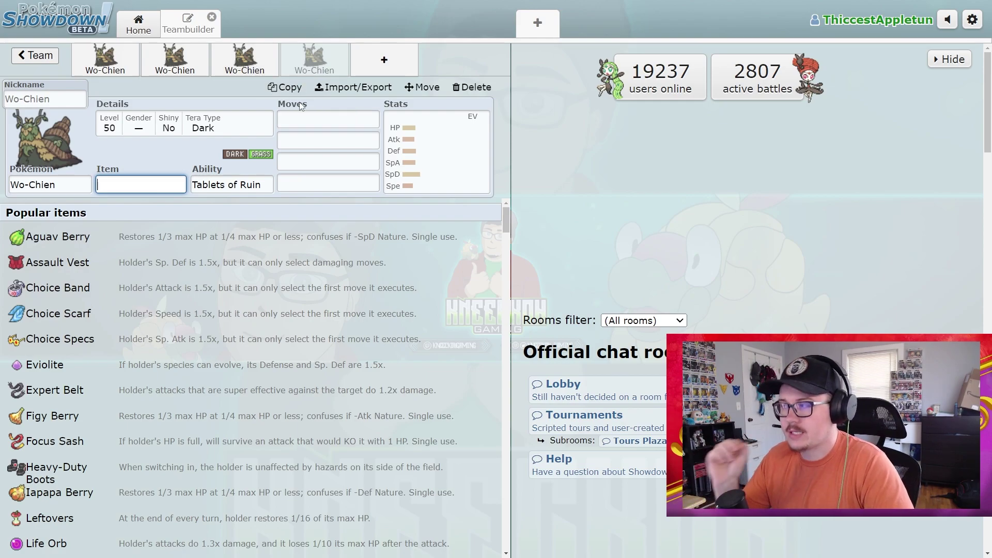
Give the fourth Wo-Chien Pollen Puff as its first move and view the move's description.
{"action": "left_click", "coordinate": [307, 113]}
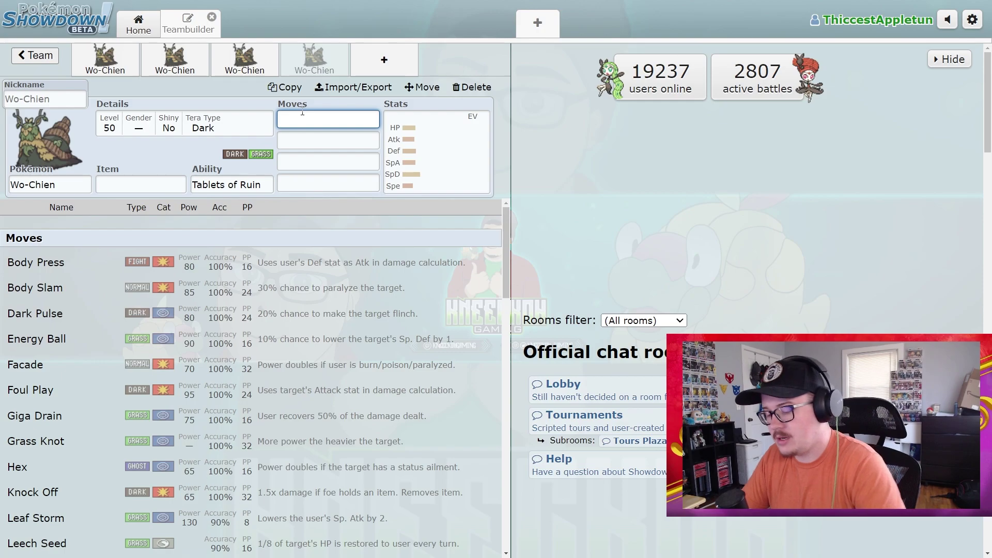
{"action": "type", "text": "poll"}
{"action": "left_click", "coordinate": [280, 240]}
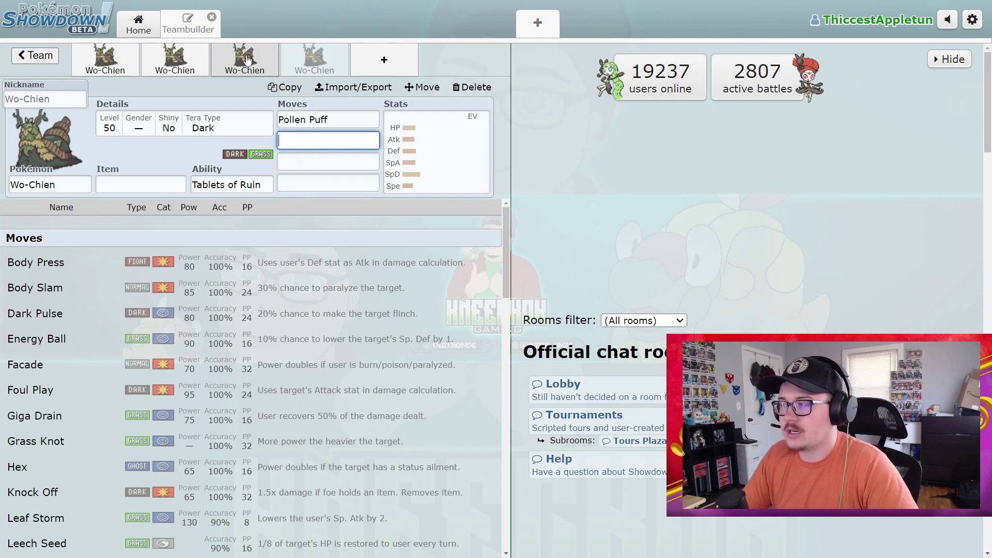
{"action": "left_click", "coordinate": [339, 118]}
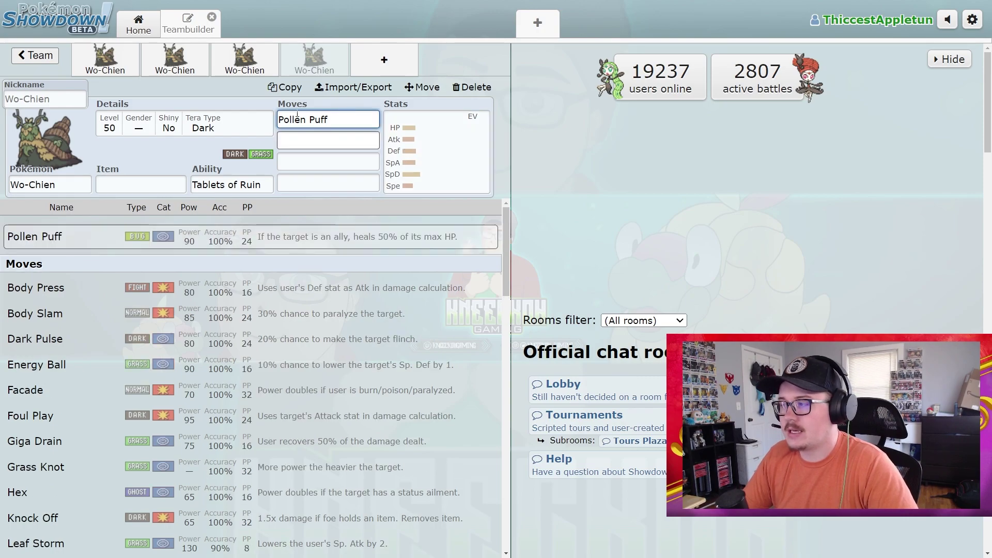
Add Amoonguss and Brute Bonnet to the team after the fourth Wo-Chien.
{"action": "left_click", "coordinate": [398, 55]}
{"action": "type", "text": "amoon"}
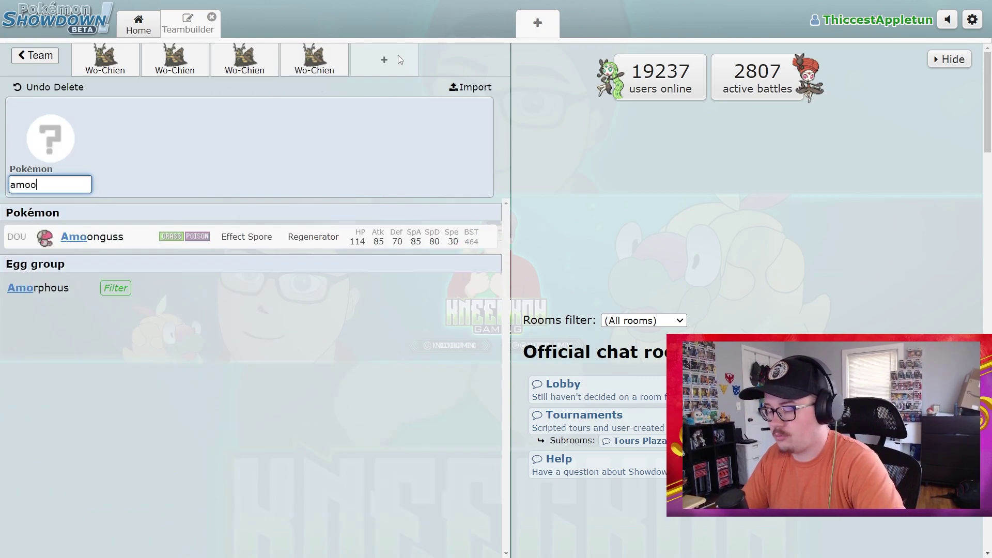
{"action": "left_click", "coordinate": [176, 239]}
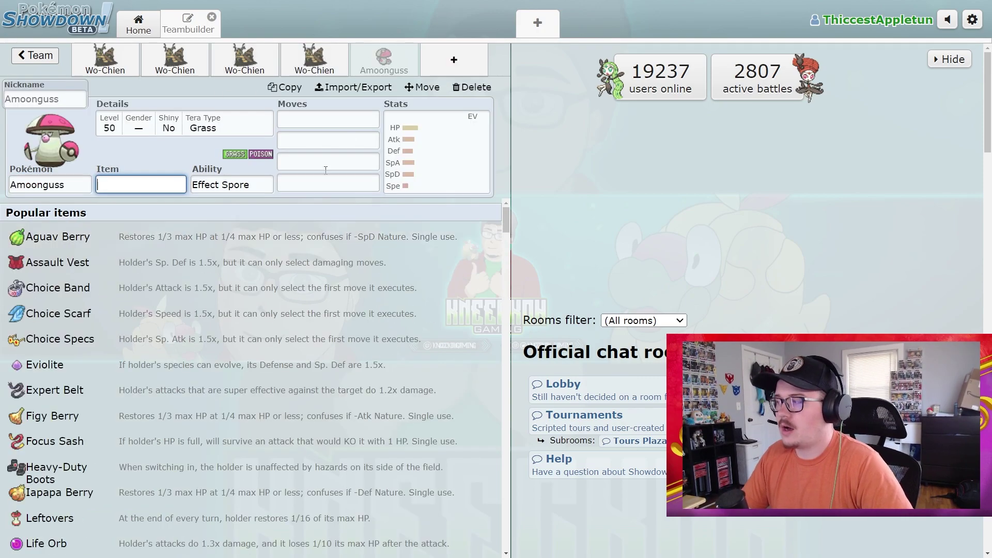
{"action": "left_click", "coordinate": [452, 63]}
{"action": "type", "text": "brute"}
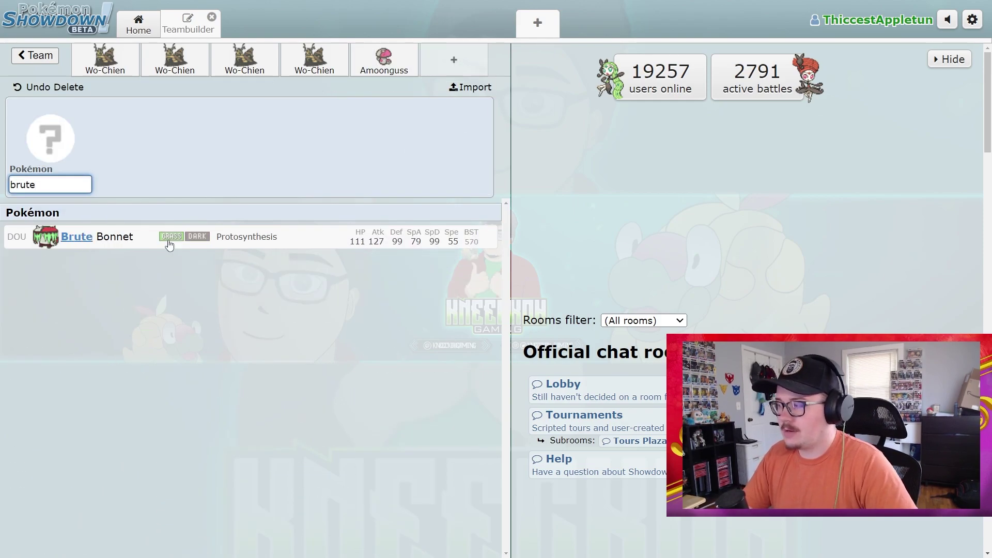
{"action": "key", "text": "Return"}
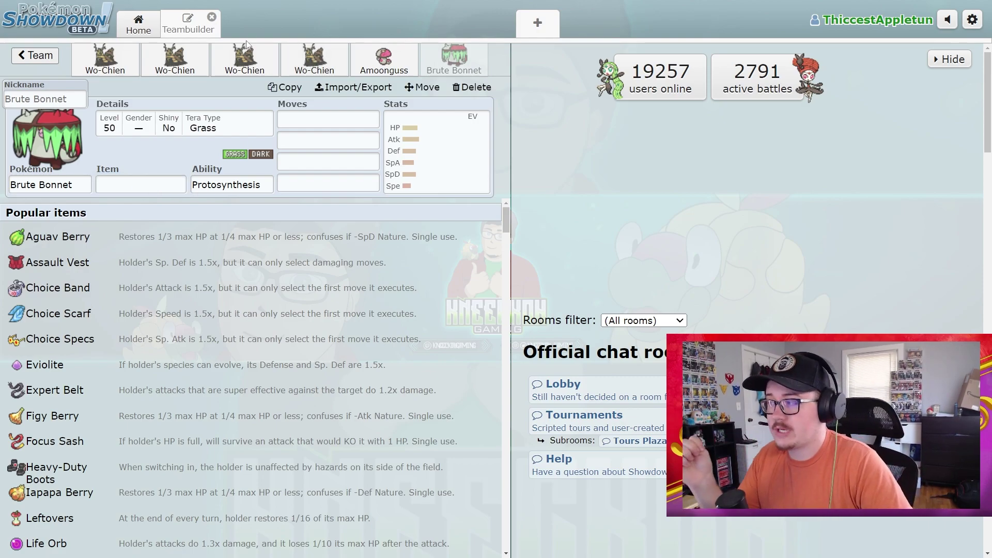
Open the third Wo-Chien set, and view the description of Chien-Pao's Sword of Ruin ability.
{"action": "left_click", "coordinate": [244, 61]}
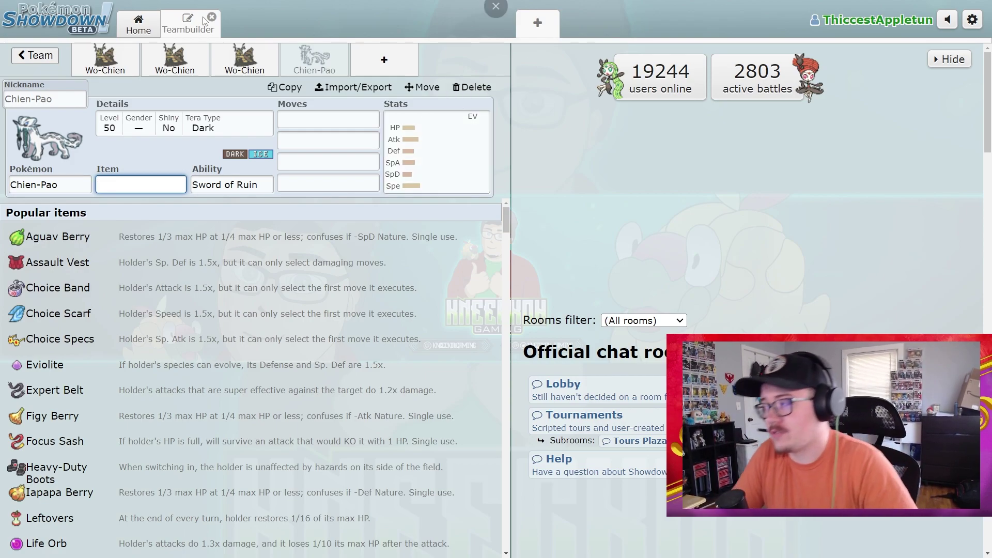
{"action": "left_click", "coordinate": [248, 186]}
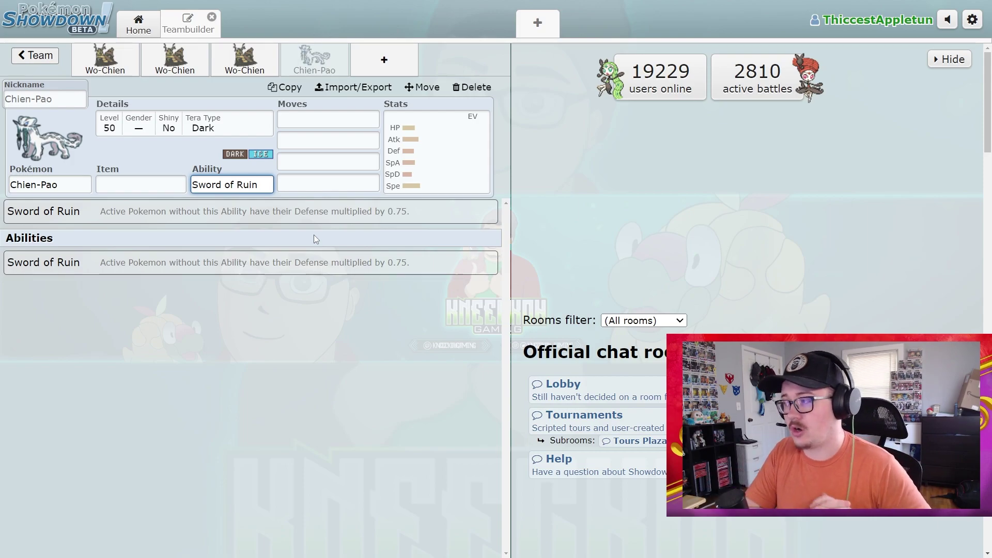
Add Dragonite to the team after Chien-Pao and reopen Chien-Pao's set.
{"action": "left_click", "coordinate": [376, 46]}
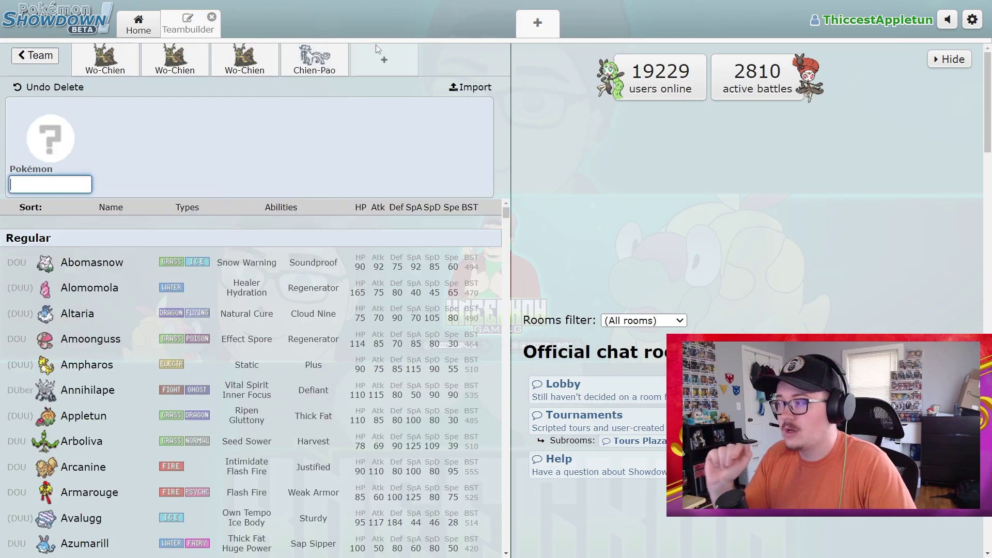
{"action": "type", "text": "dra"}
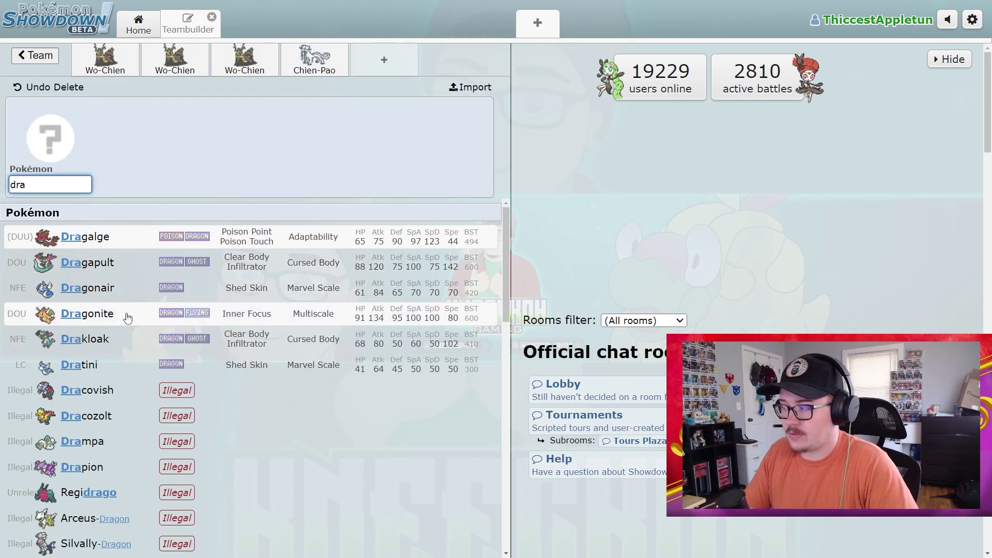
{"action": "left_click", "coordinate": [127, 314]}
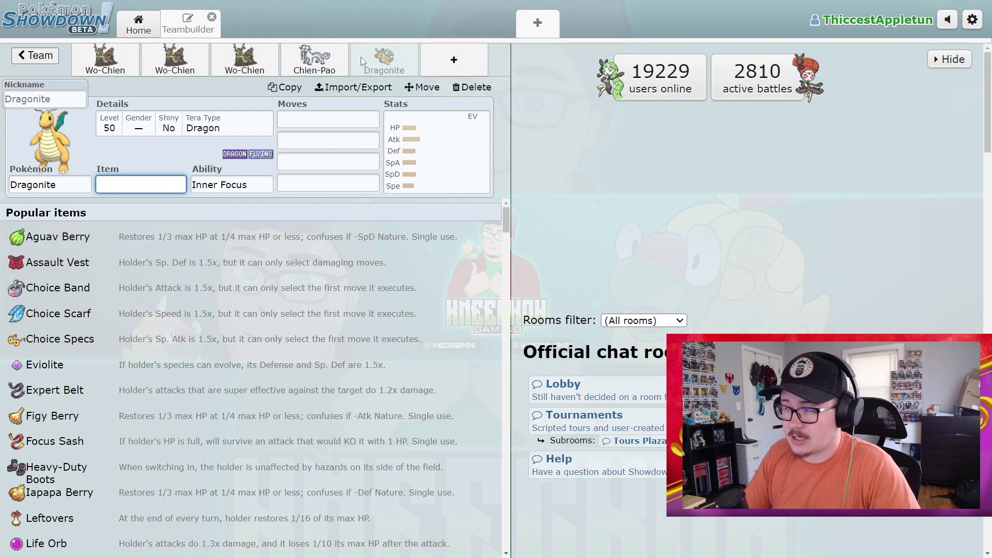
{"action": "left_click", "coordinate": [321, 55]}
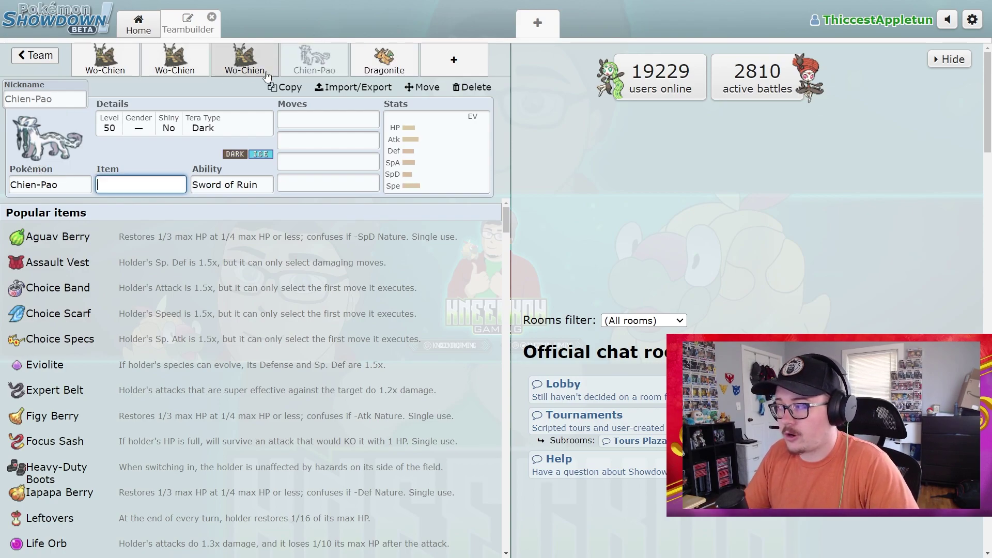